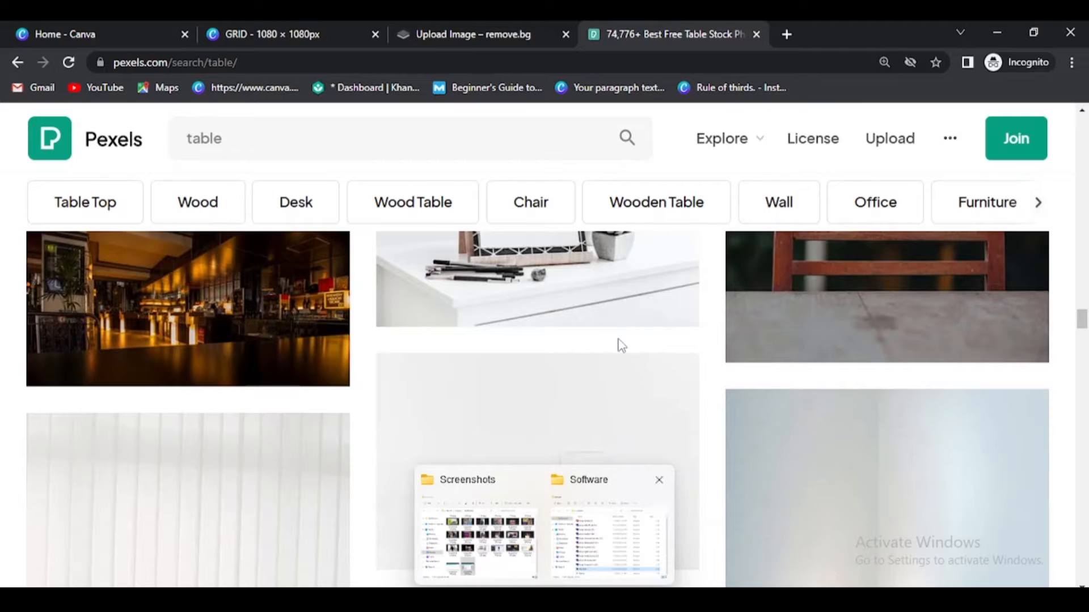
Switch to remove.bg, review the desk image with its background removed, and dismiss the promotional pop-up.
{"action": "left_click", "coordinate": [451, 29]}
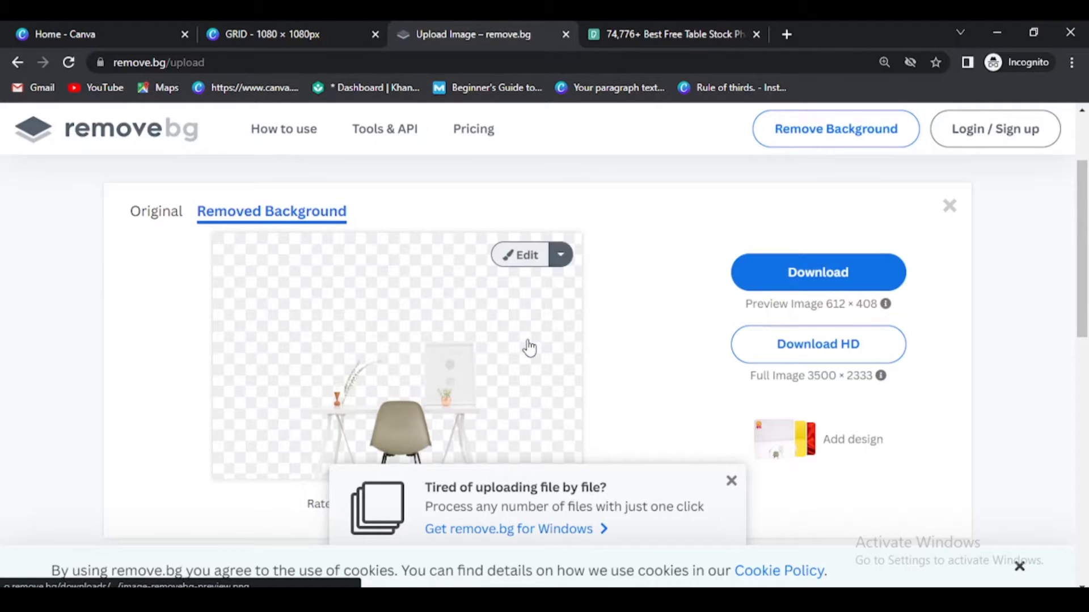
{"action": "scroll", "coordinate": [529, 349], "scroll_direction": "up", "scroll_amount": 2}
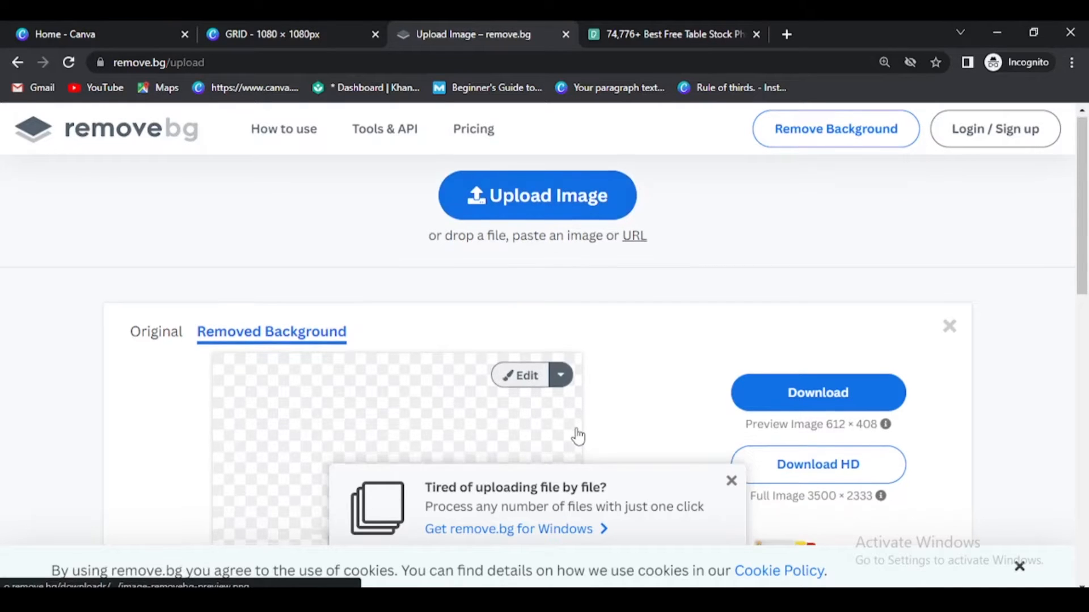
{"action": "scroll", "coordinate": [576, 437], "scroll_direction": "down", "scroll_amount": 2}
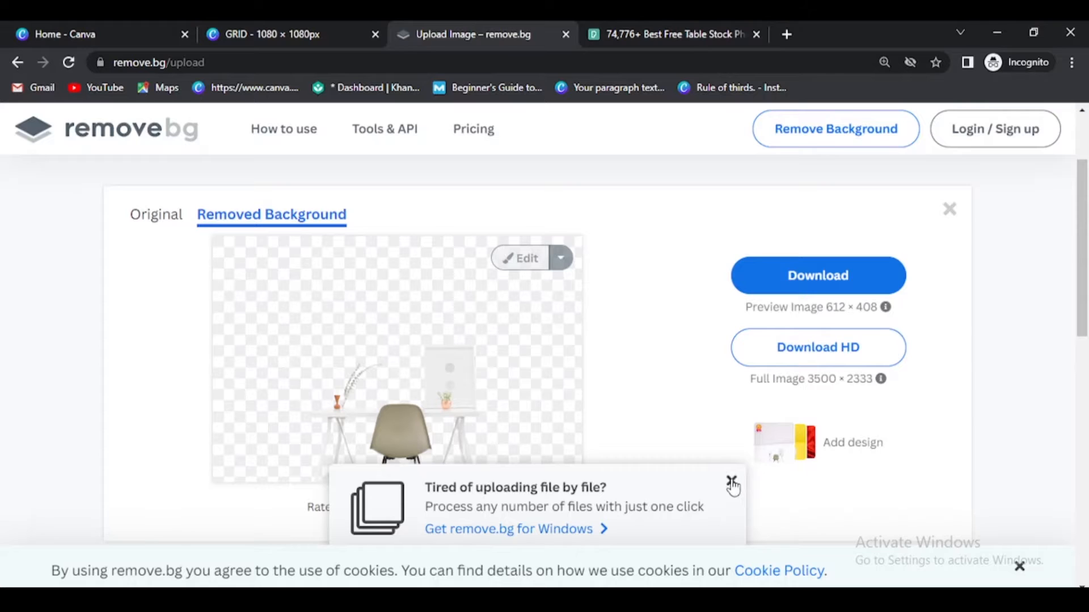
{"action": "left_click", "coordinate": [732, 483]}
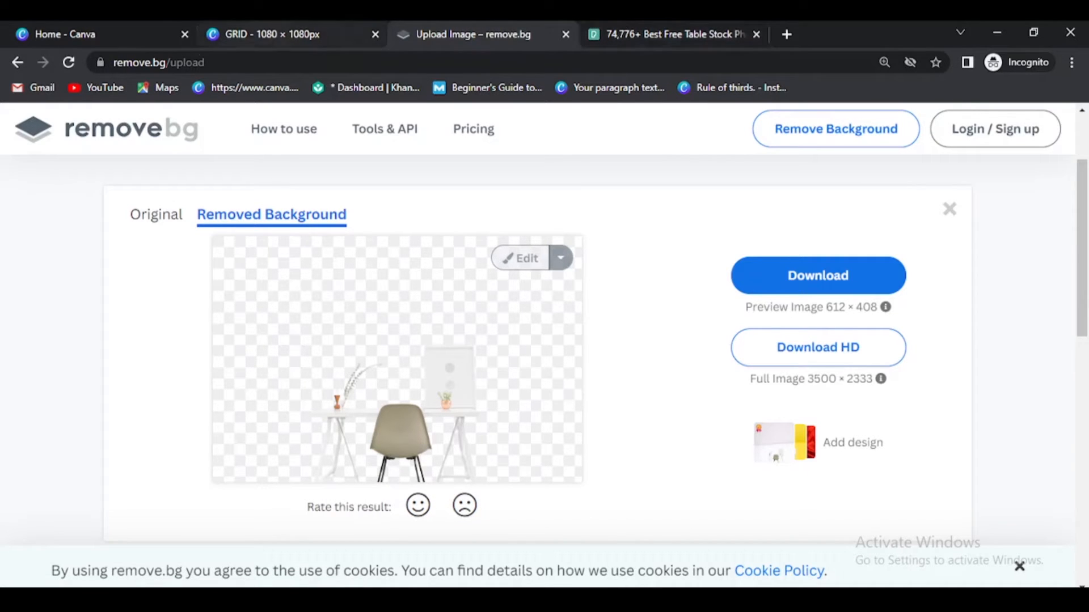
Return to the Canva GRID design and add the original uploaded desk photo to page 2.
{"action": "left_click", "coordinate": [247, 33]}
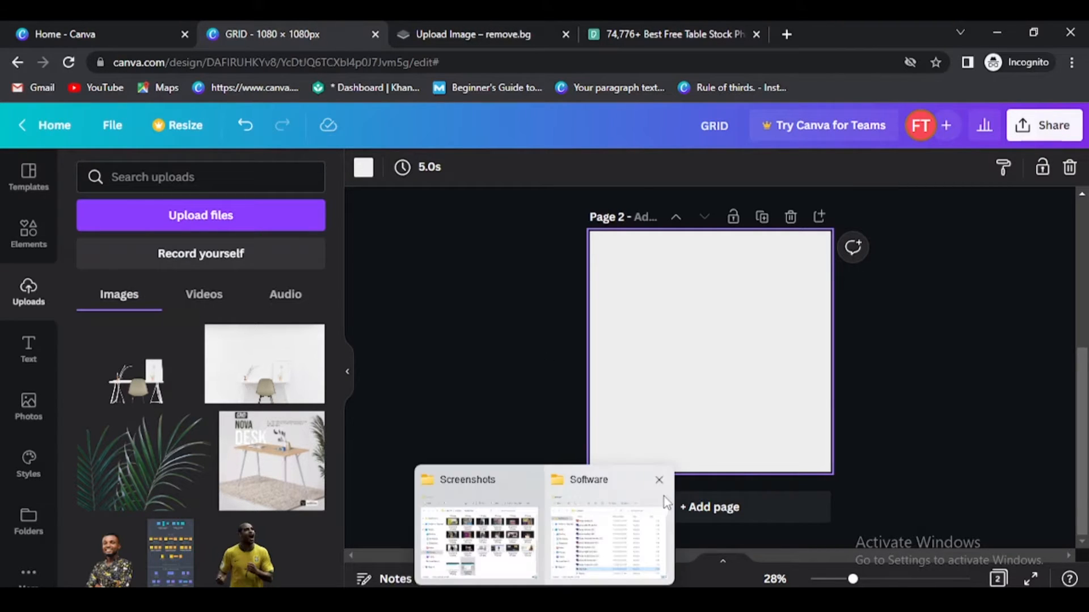
{"action": "left_click", "coordinate": [193, 221]}
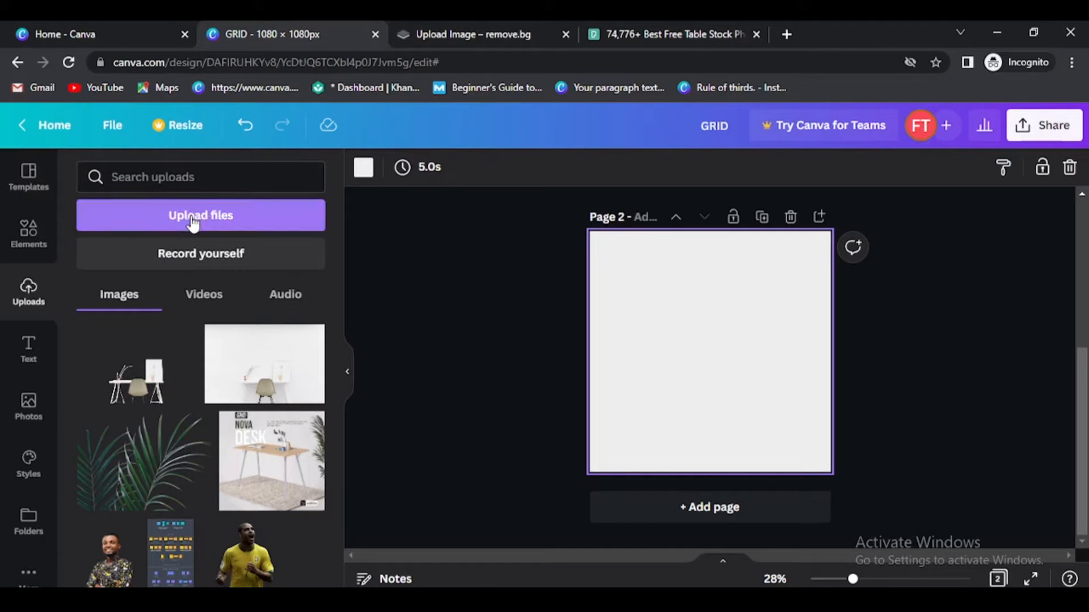
{"action": "mouse_move", "coordinate": [254, 379]}
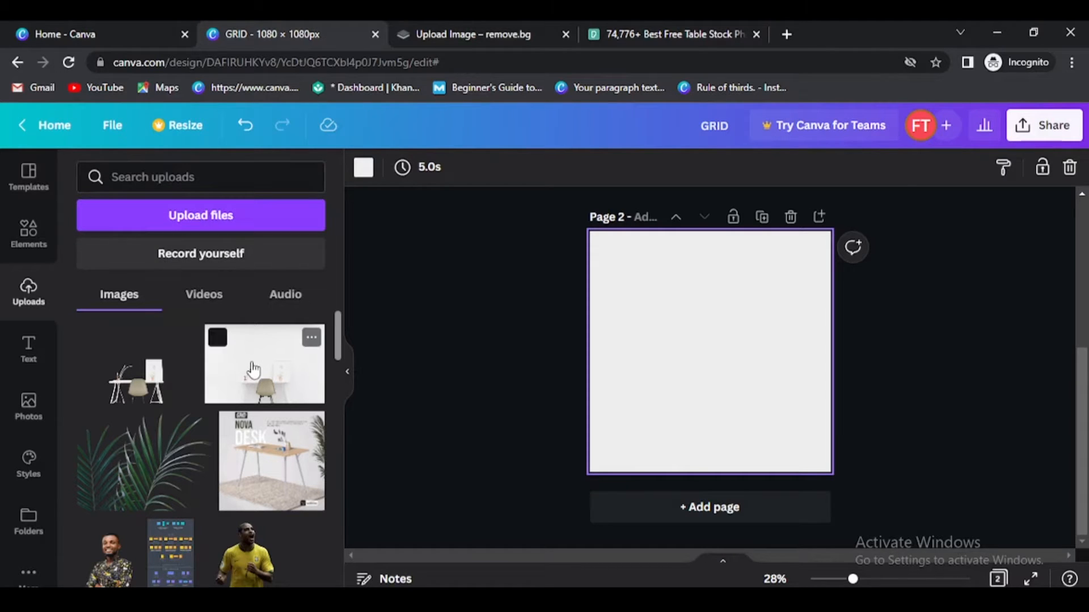
{"action": "key", "text": "ctrl+z"}
{"action": "left_click", "coordinate": [253, 378]}
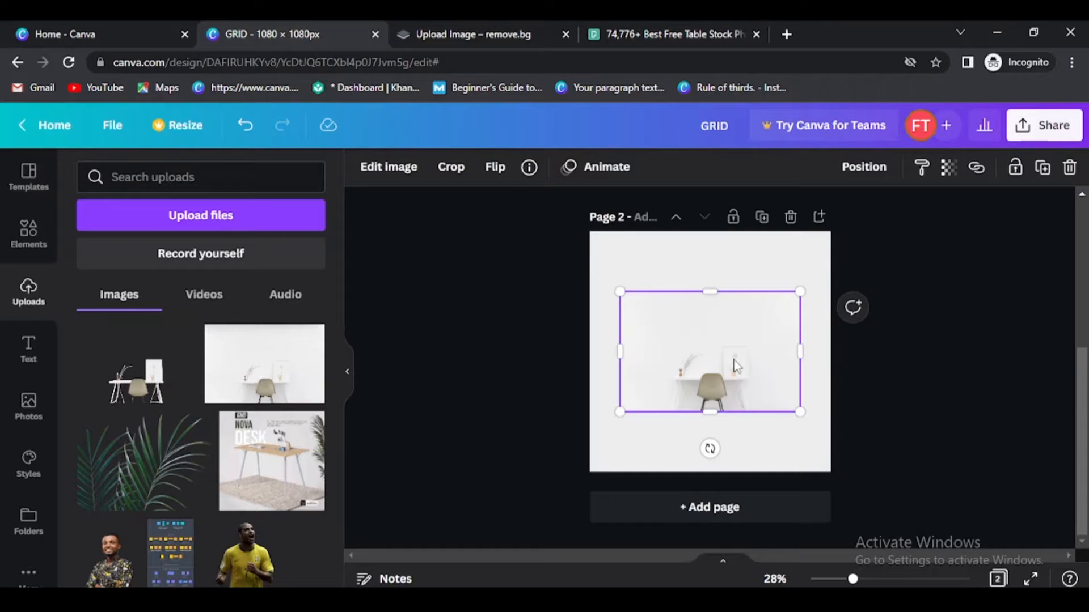
Change the background of page 2 to the dark blue from the brand kit's color palette.
{"action": "left_click", "coordinate": [739, 260]}
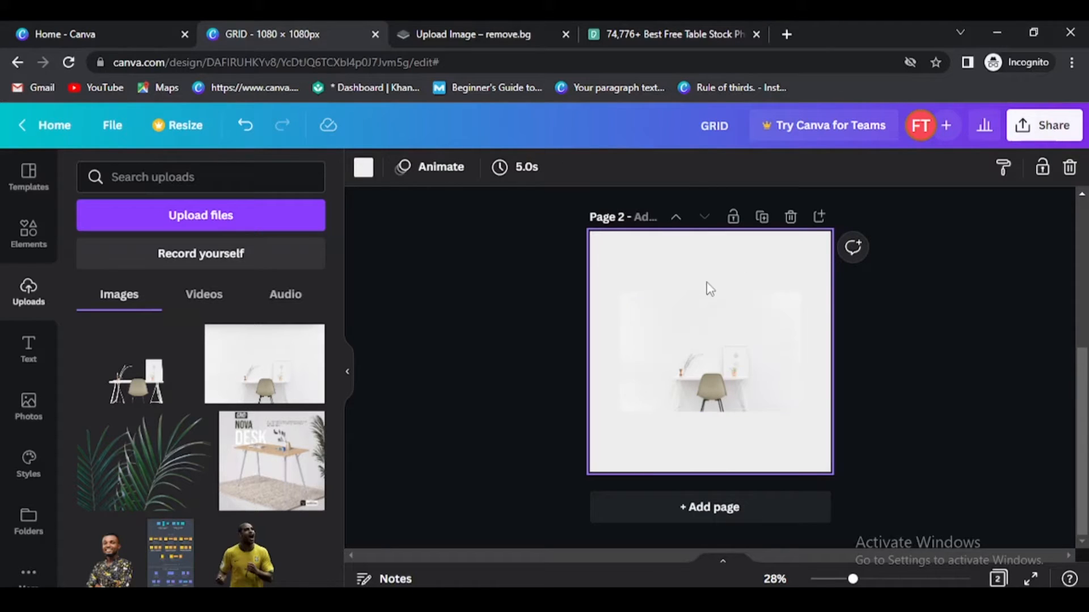
{"action": "left_click", "coordinate": [363, 166]}
{"action": "left_click", "coordinate": [93, 370]}
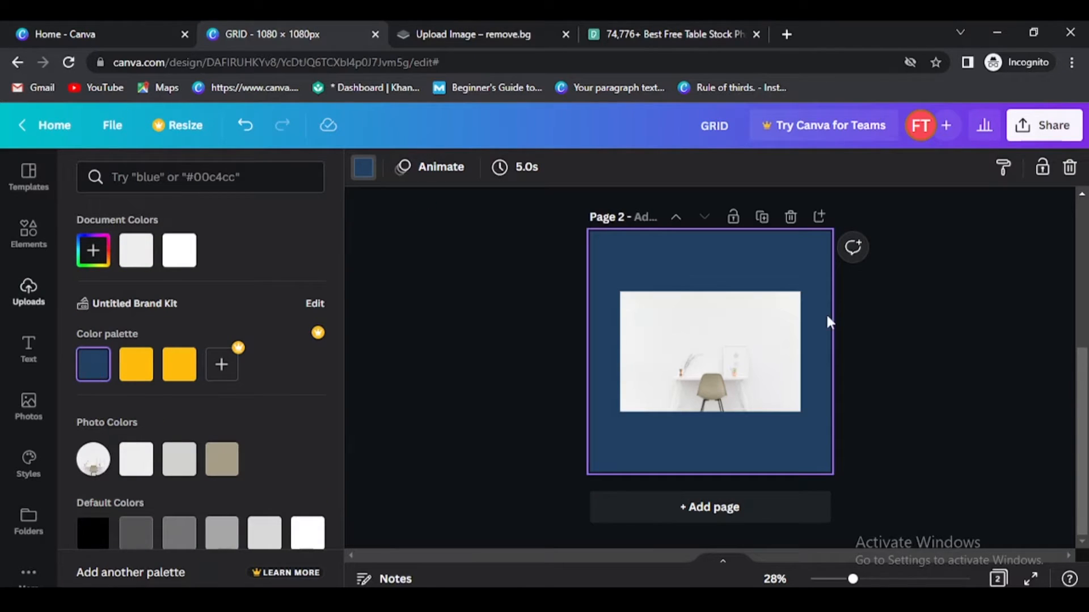
Enlarge the desk photo to the page width and extend it vertically so it fills page 2 completely.
{"action": "left_click", "coordinate": [710, 340]}
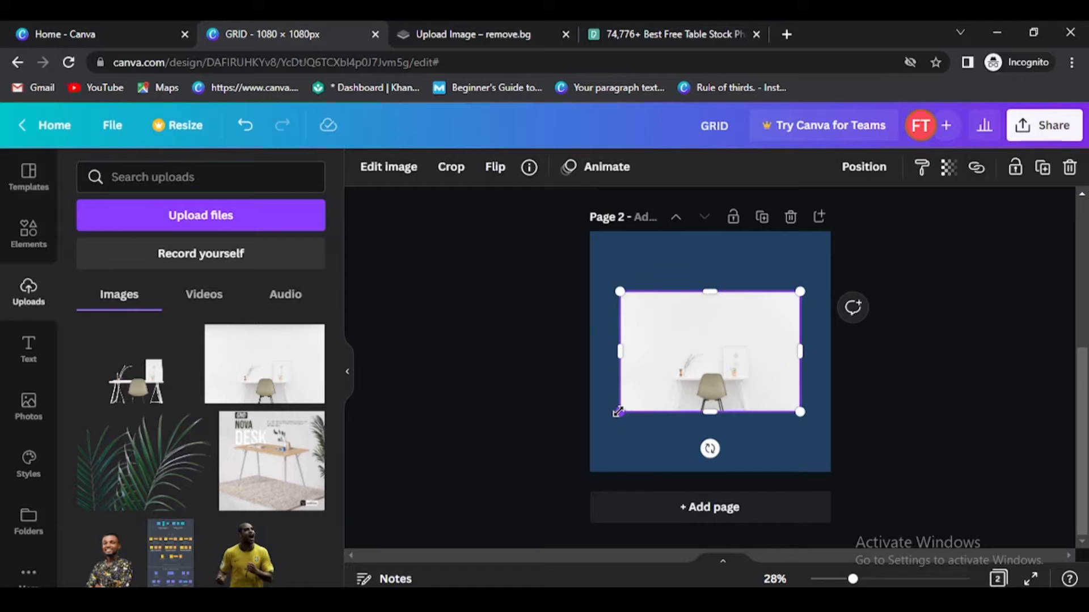
{"action": "left_click_drag", "start_coordinate": [619, 412], "coordinate": [590, 435]}
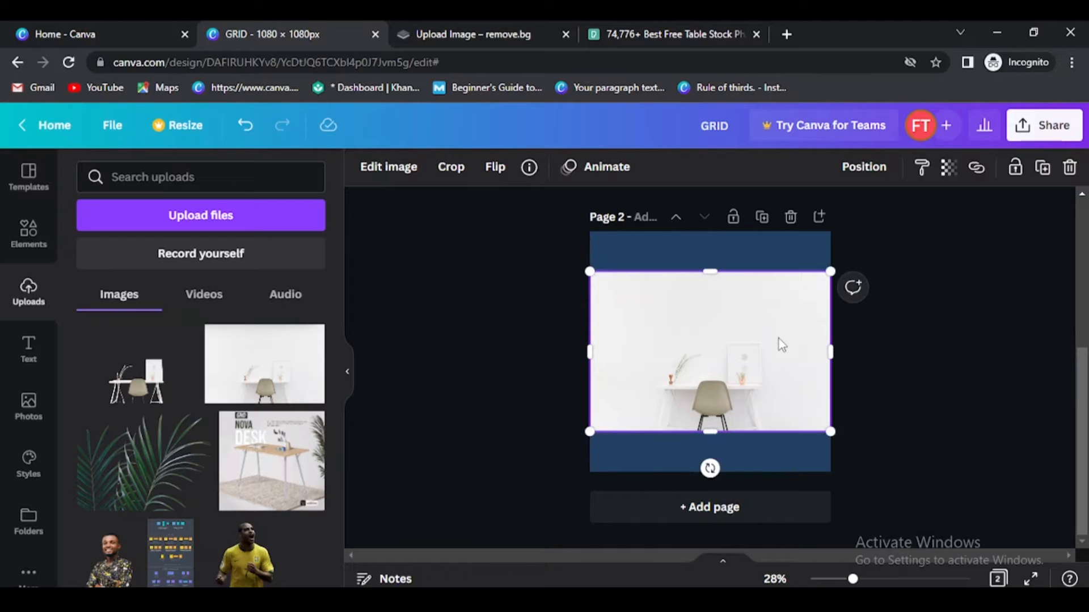
{"action": "left_click", "coordinate": [737, 449]}
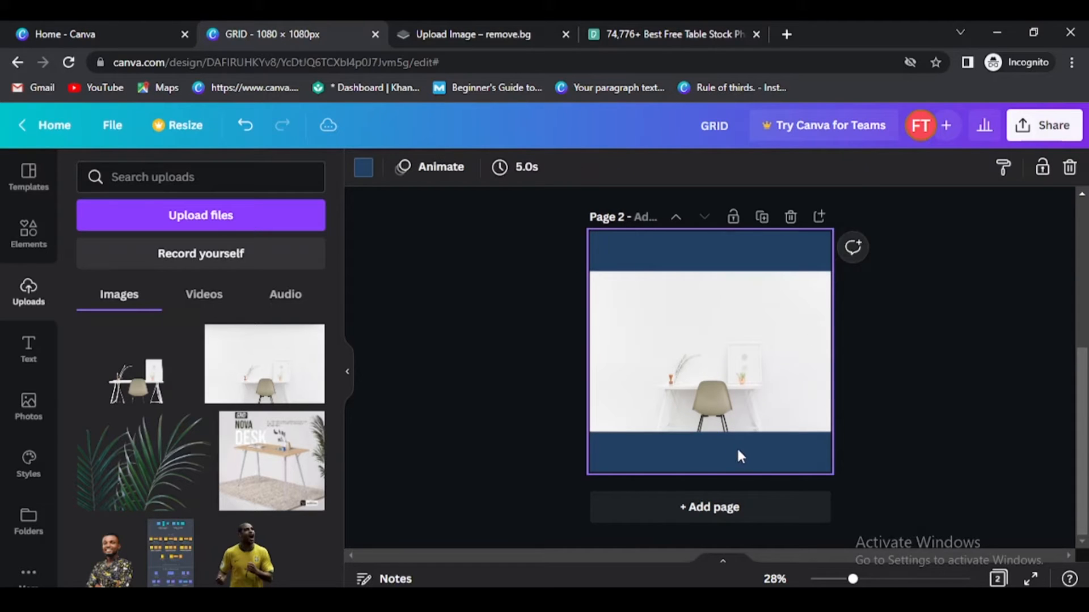
{"action": "left_click", "coordinate": [716, 400]}
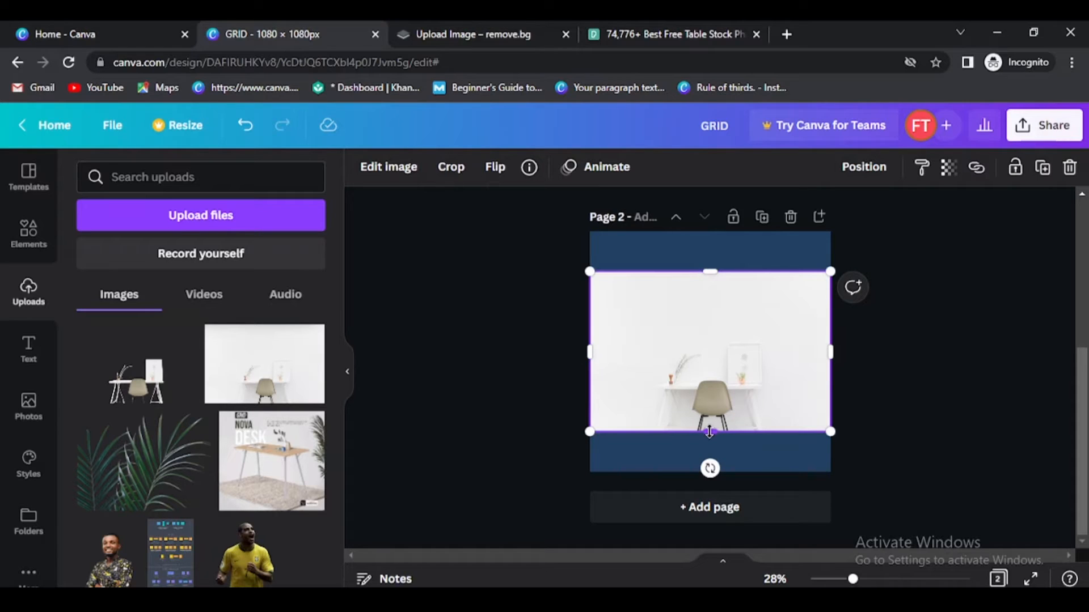
{"action": "left_click_drag", "start_coordinate": [709, 432], "coordinate": [708, 474]}
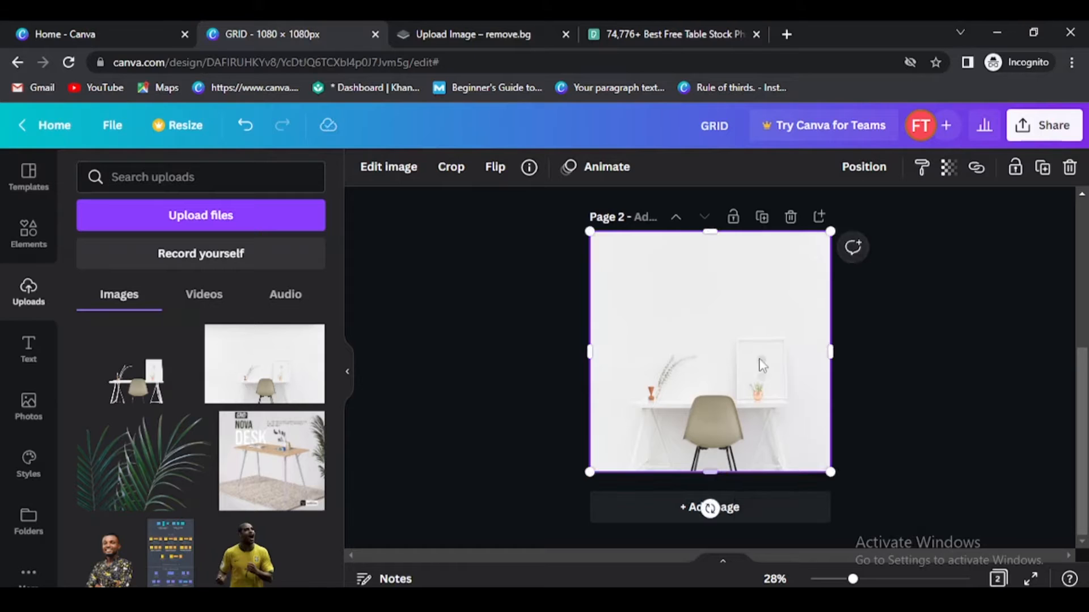
{"action": "left_click", "coordinate": [930, 324]}
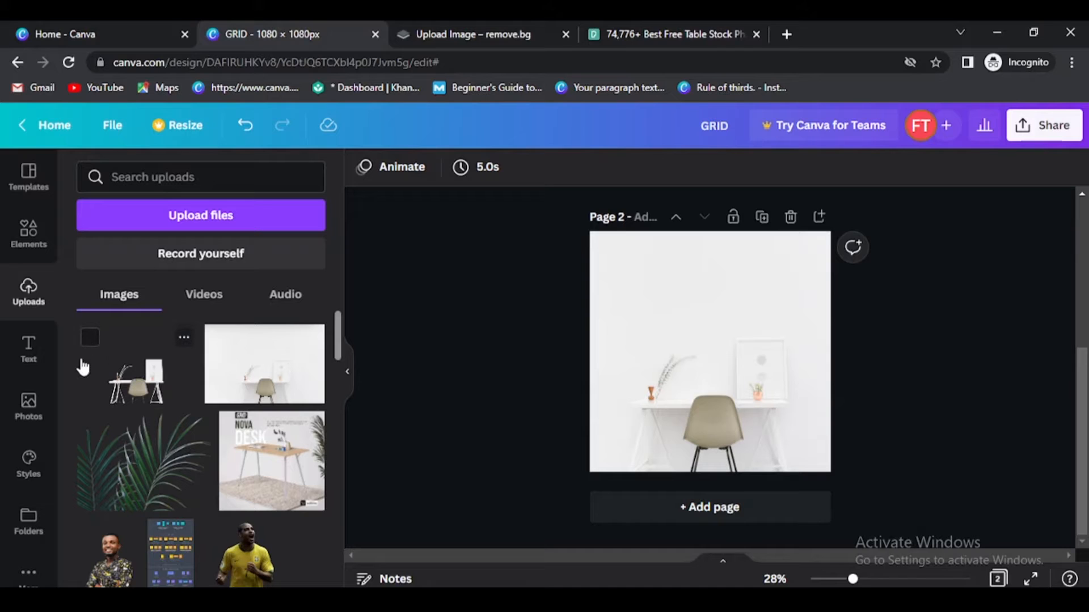
Add the uploaded desk cutout without background and enlarge it to fill the page, aligned exactly over the original photo.
{"action": "left_click", "coordinate": [139, 390]}
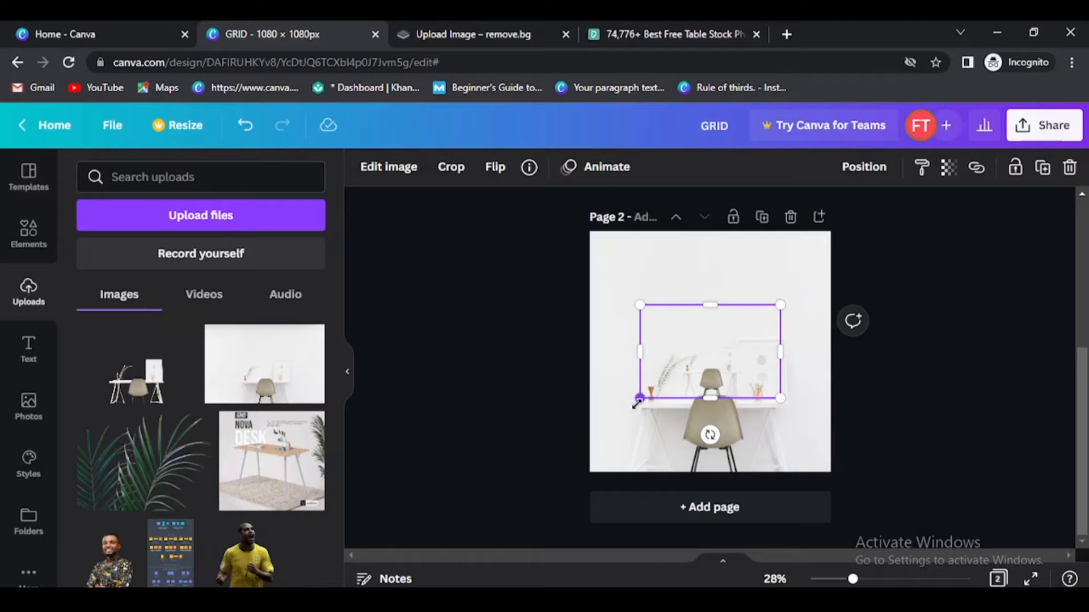
{"action": "left_click_drag", "start_coordinate": [639, 398], "coordinate": [590, 432]}
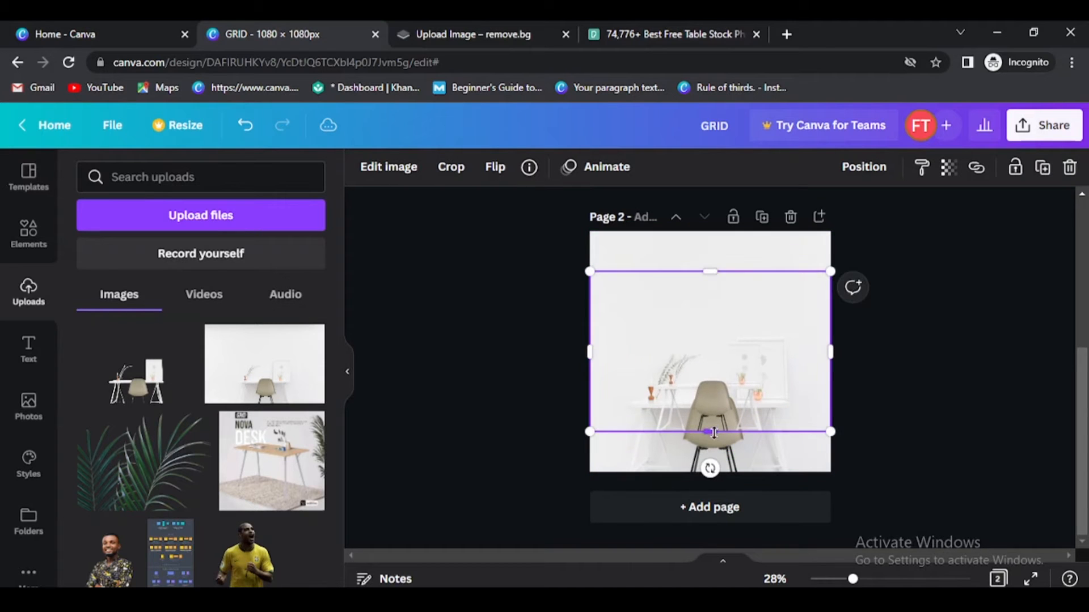
{"action": "left_click_drag", "start_coordinate": [714, 433], "coordinate": [710, 474]}
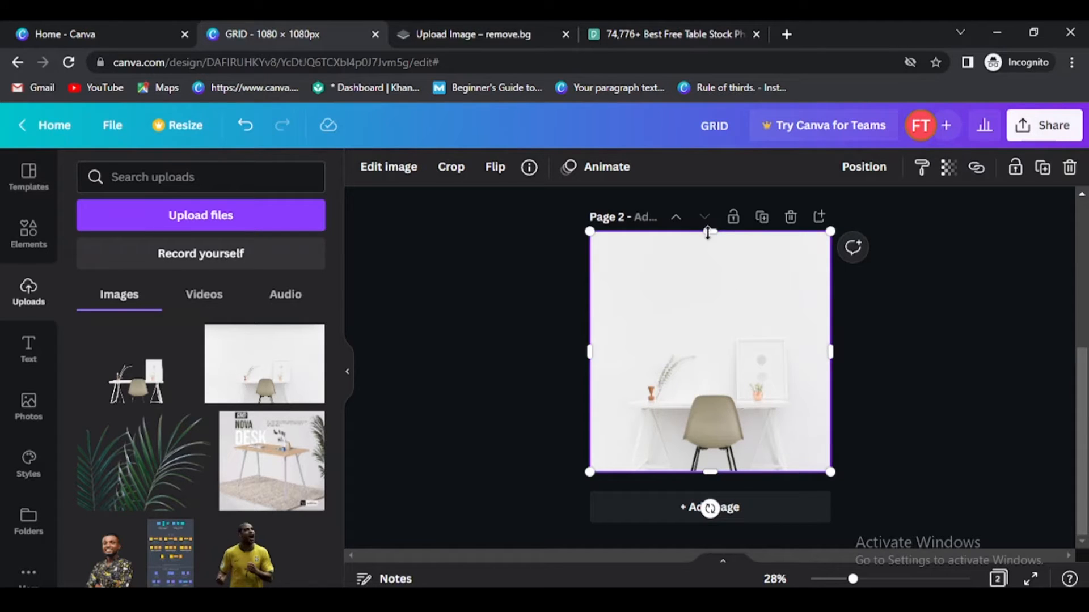
Try cropping the desk cutout from its top edge down to below the tabletop, and undo the crop.
{"action": "left_click_drag", "start_coordinate": [708, 232], "coordinate": [719, 412]}
{"action": "left_click", "coordinate": [893, 392]}
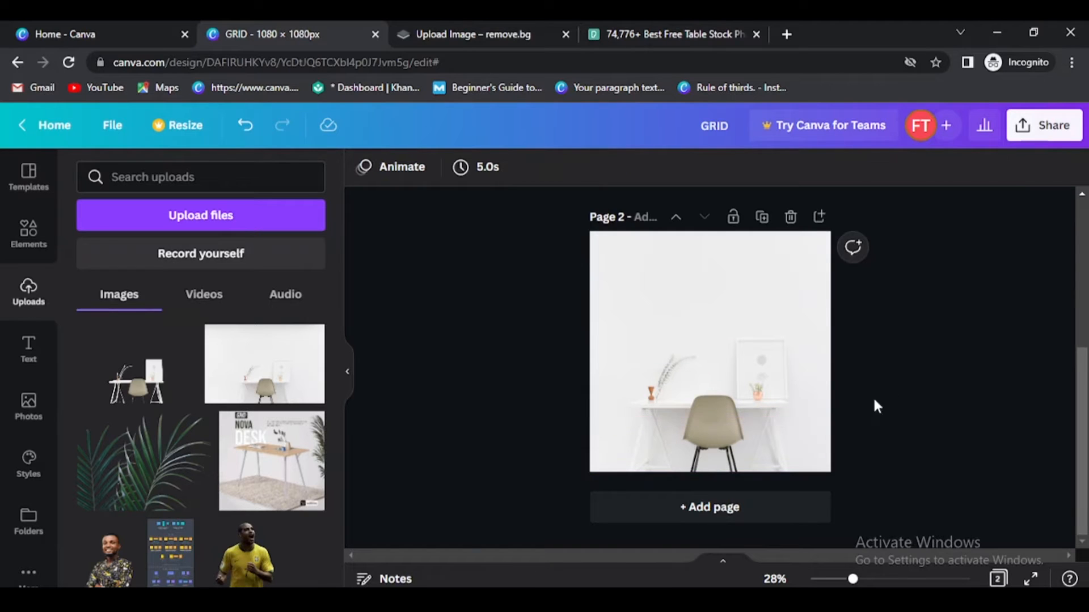
{"action": "left_click", "coordinate": [730, 434]}
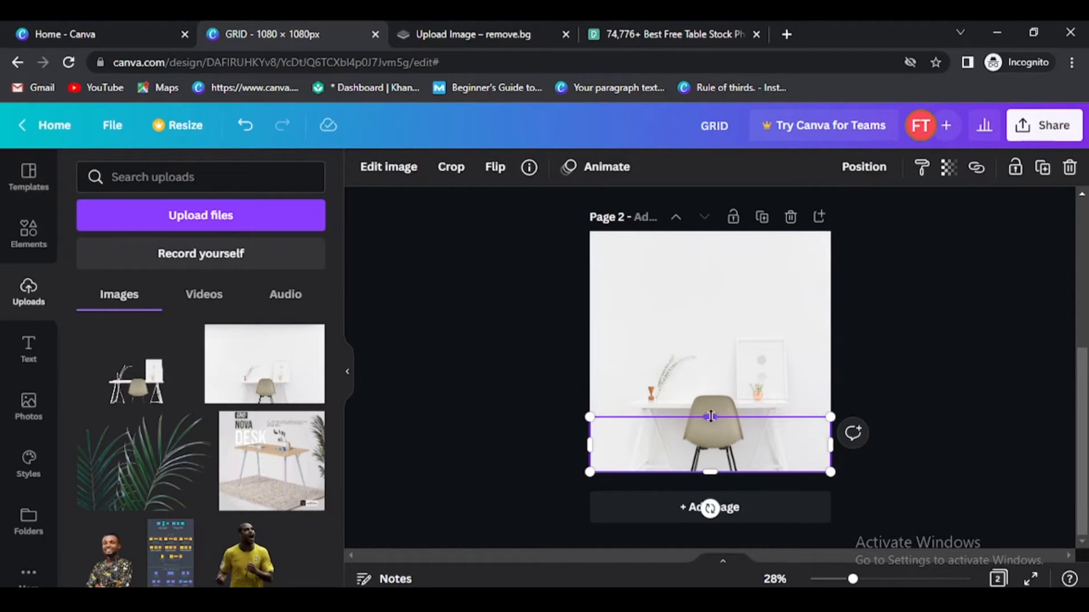
{"action": "scroll", "coordinate": [710, 416], "scroll_direction": "up", "scroll_amount": 5}
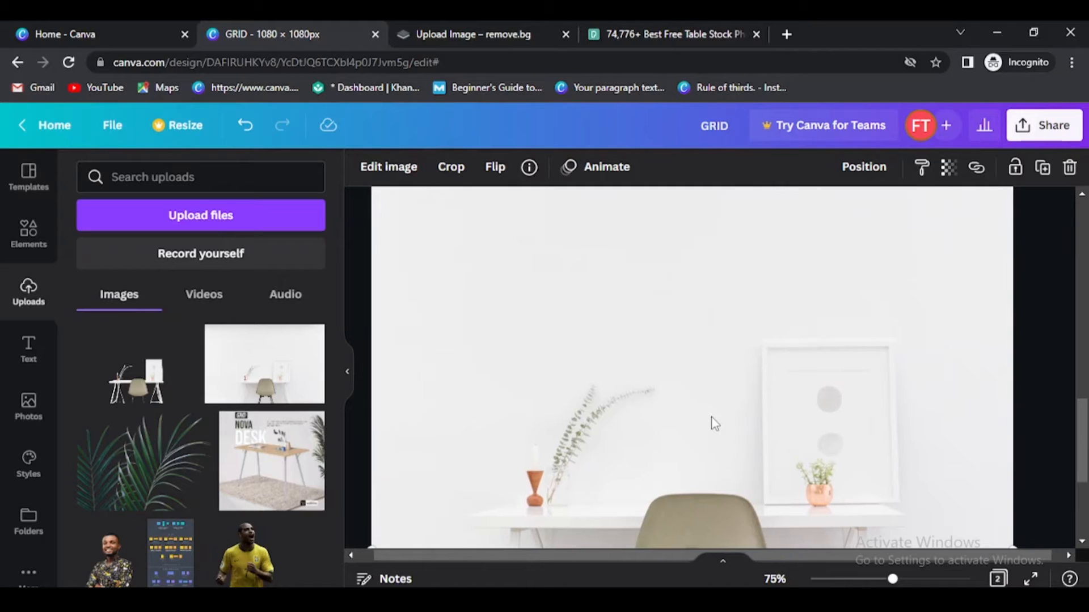
{"action": "scroll", "coordinate": [712, 421], "scroll_direction": "down", "scroll_amount": 4}
{"action": "left_click", "coordinate": [954, 244]}
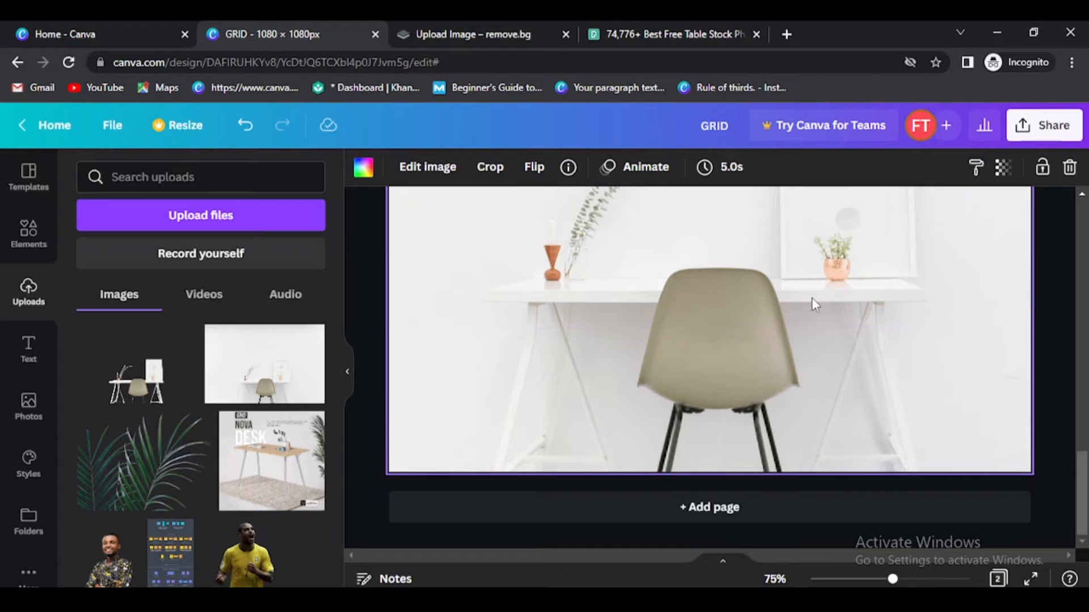
{"action": "left_click", "coordinate": [768, 371]}
{"action": "scroll", "coordinate": [768, 371], "scroll_direction": "down", "scroll_amount": 2}
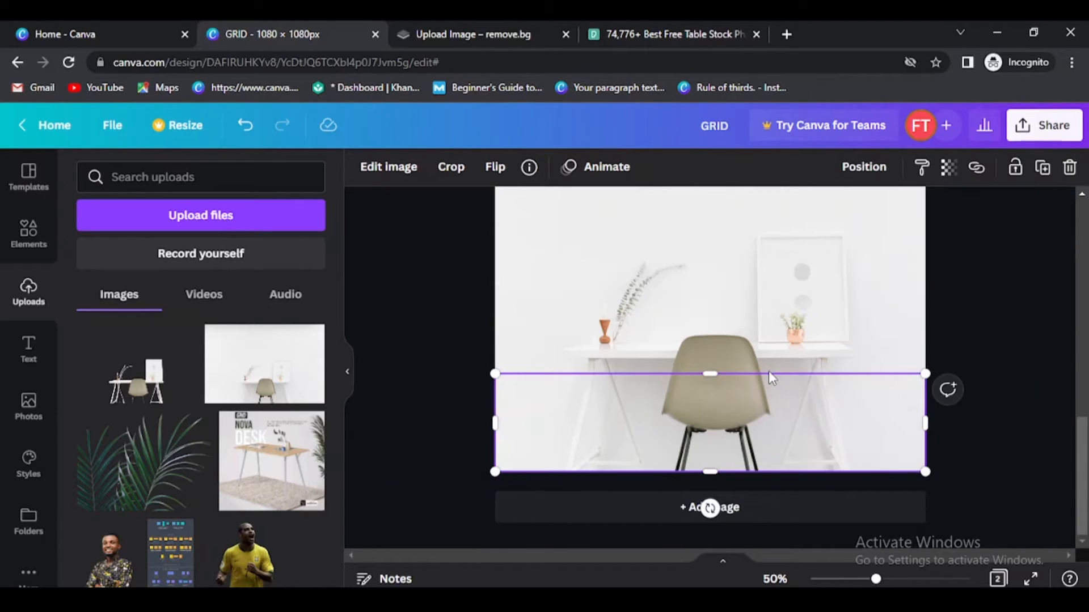
{"action": "scroll", "coordinate": [768, 371], "scroll_direction": "down", "scroll_amount": 2}
{"action": "key", "text": "ctrl+z"}
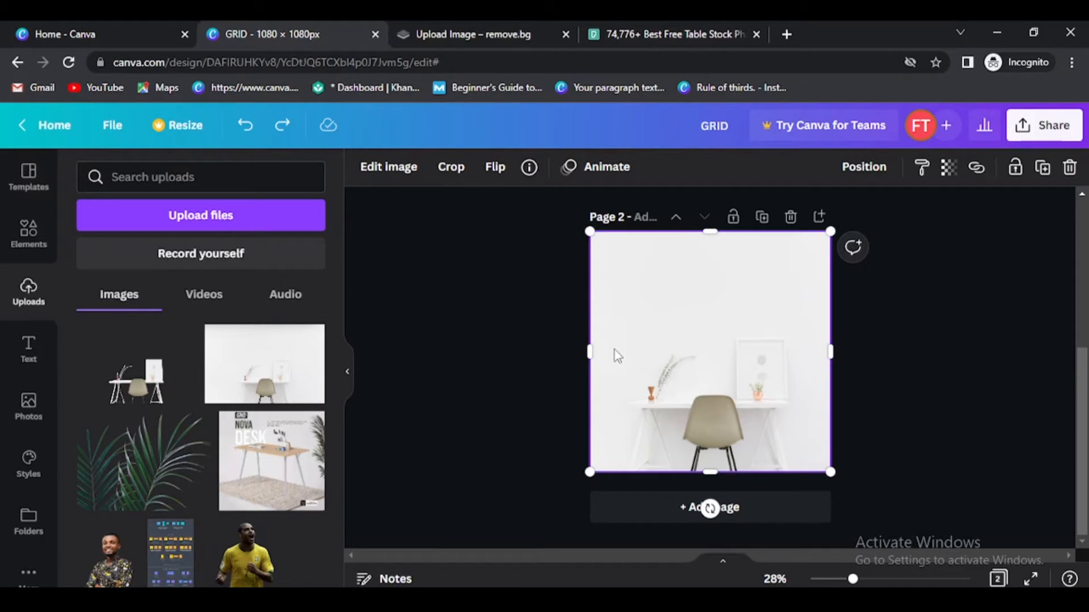
{"action": "key", "text": "ctrl+y"}
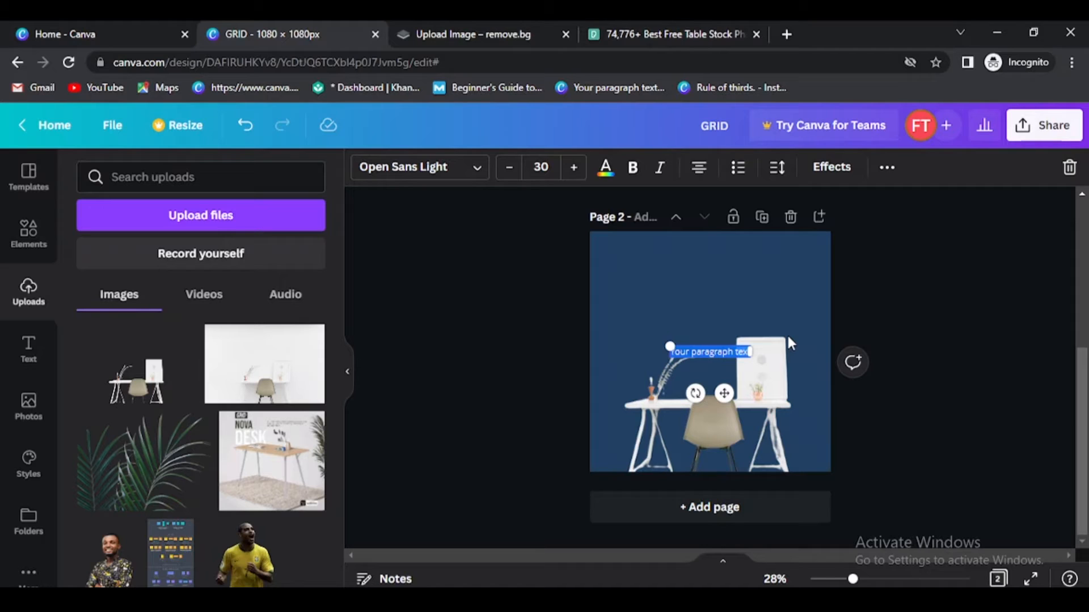
{"action": "key", "text": "ctrl+z"}
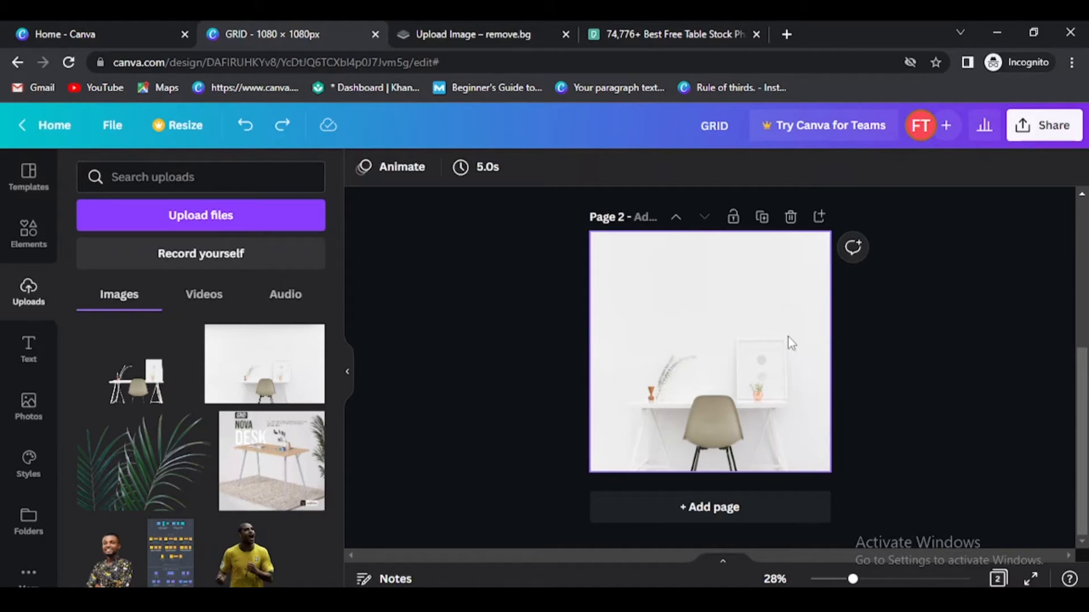
Crop a narrow strip off the top of the desk cutout so the photo behind it can be selected separately.
{"action": "left_click", "coordinate": [743, 261]}
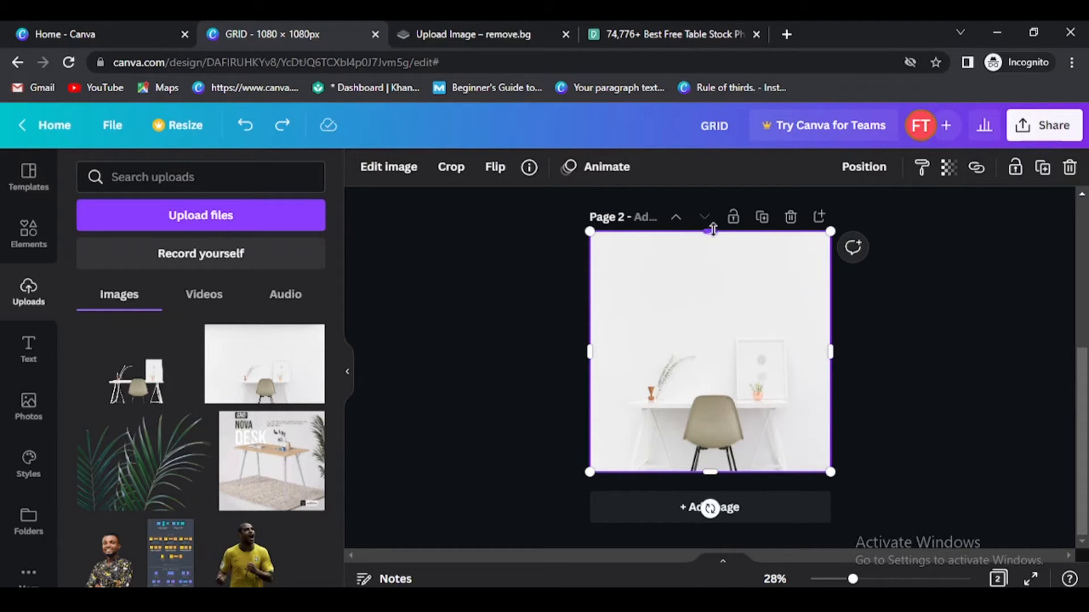
{"action": "left_click_drag", "start_coordinate": [710, 231], "coordinate": [715, 255]}
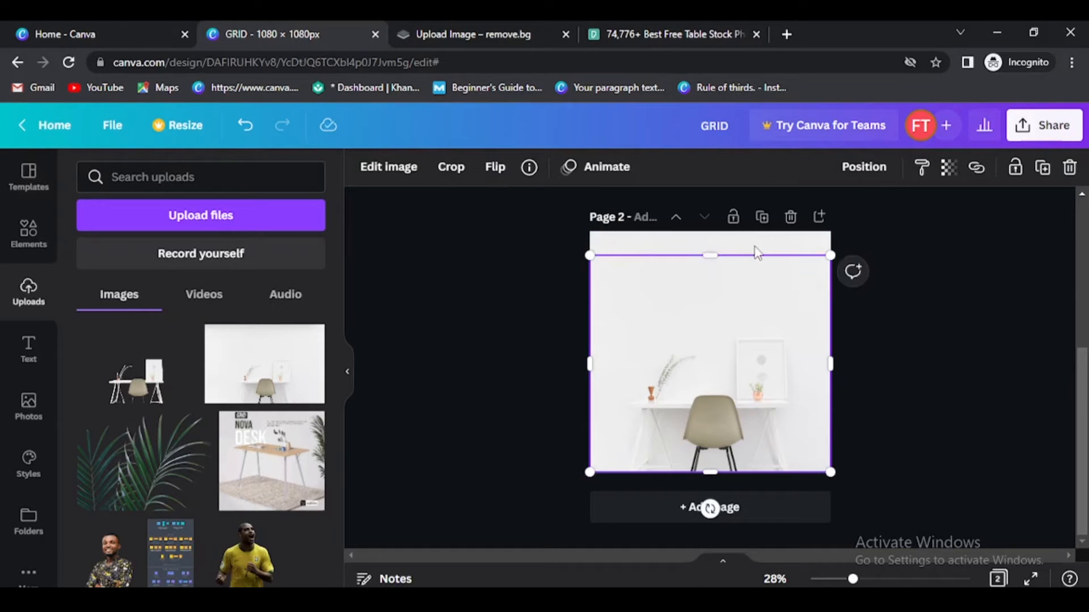
{"action": "left_click", "coordinate": [837, 372]}
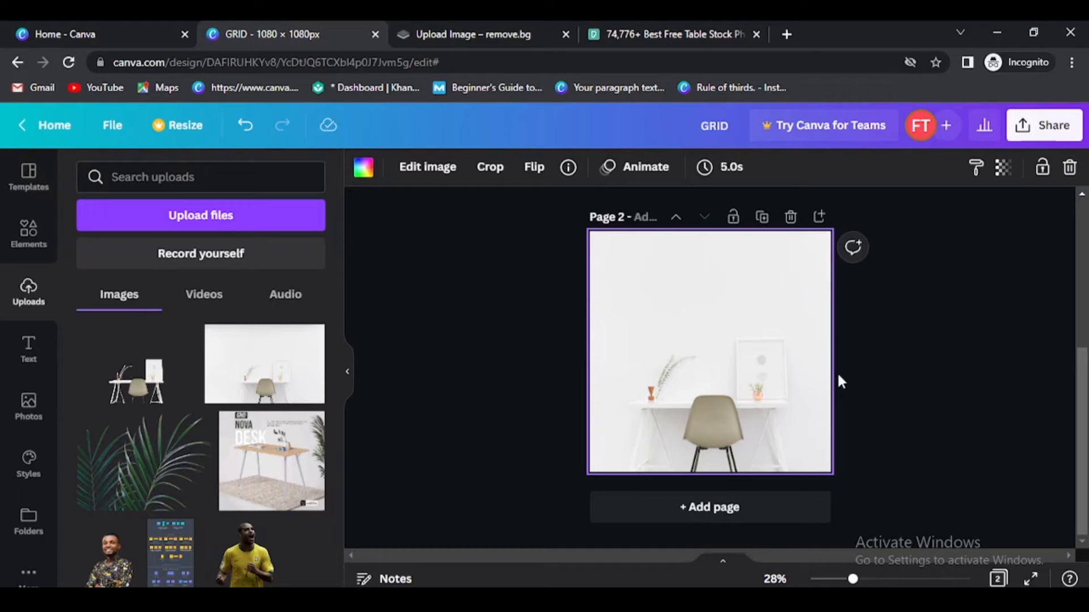
{"action": "left_click", "coordinate": [893, 319]}
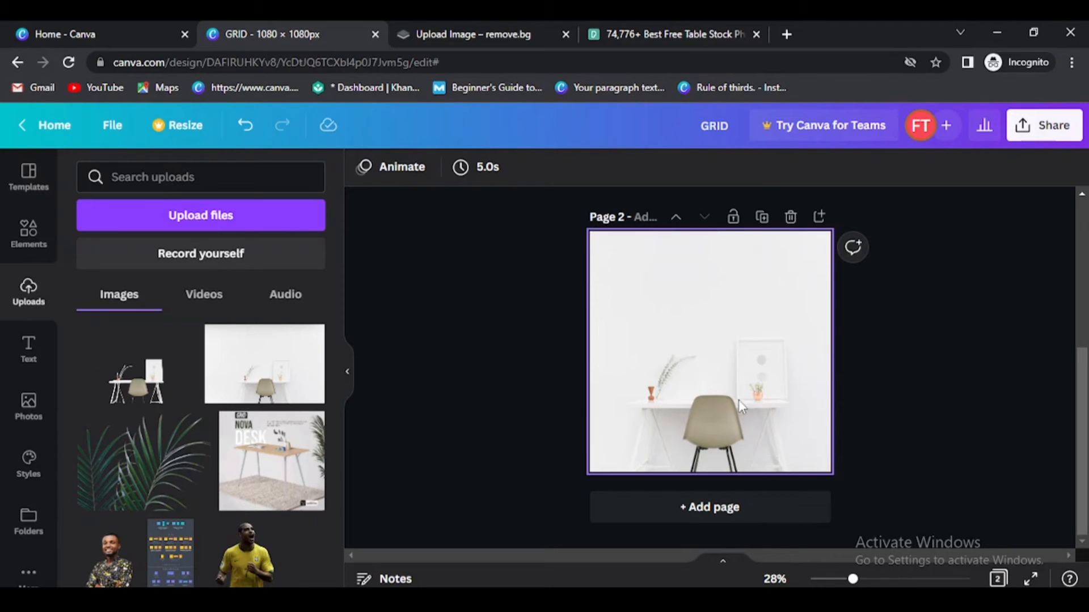
Add a text box to page 2, set its font to League Spartan, and select its placeholder text.
{"action": "key", "text": "t"}
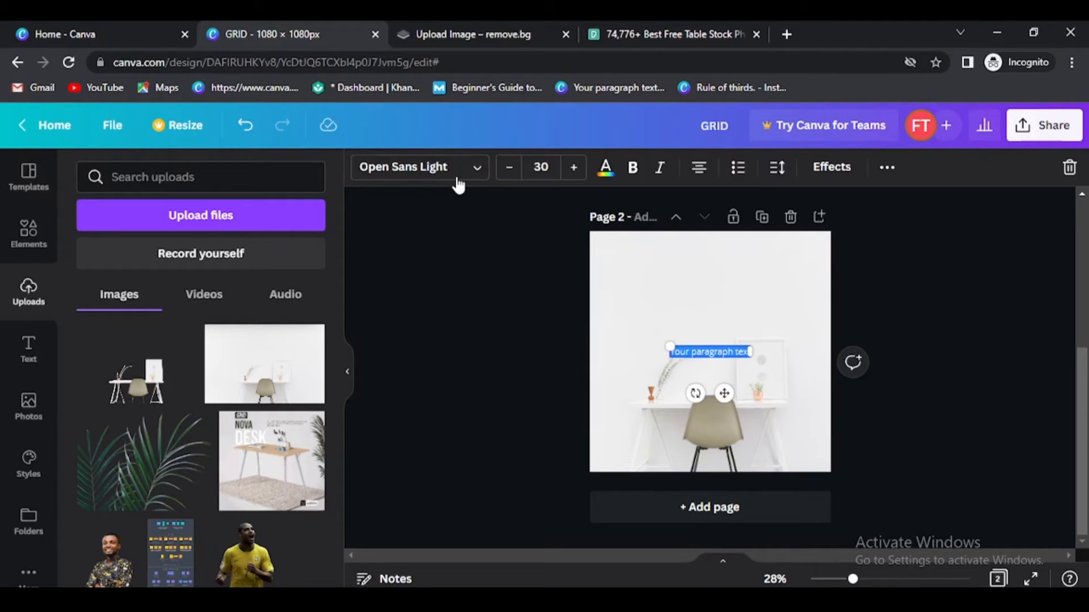
{"action": "left_click", "coordinate": [470, 169]}
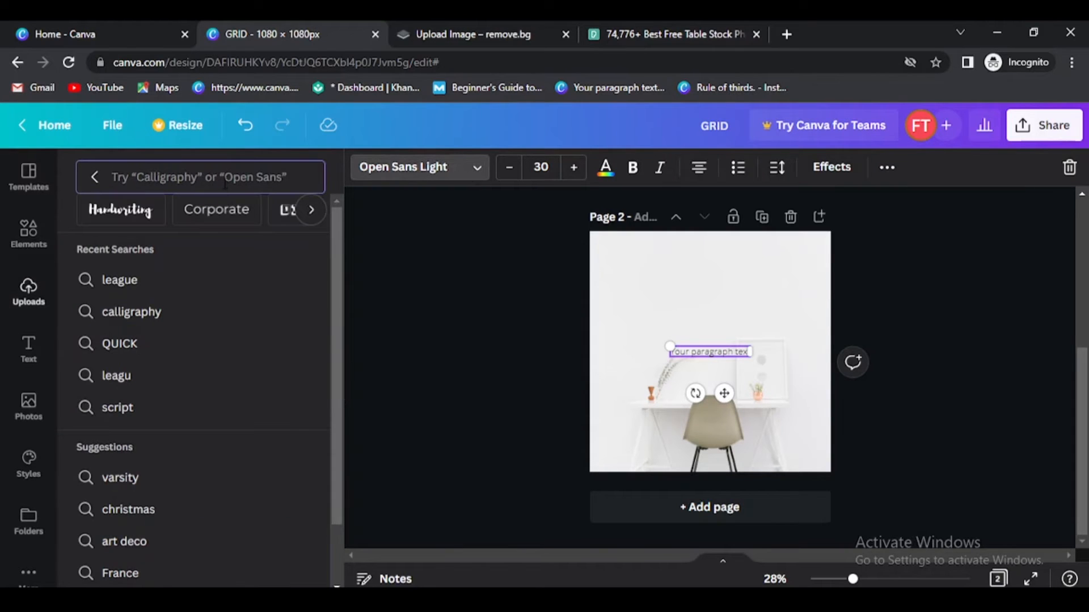
{"action": "type", "text": "leagu"}
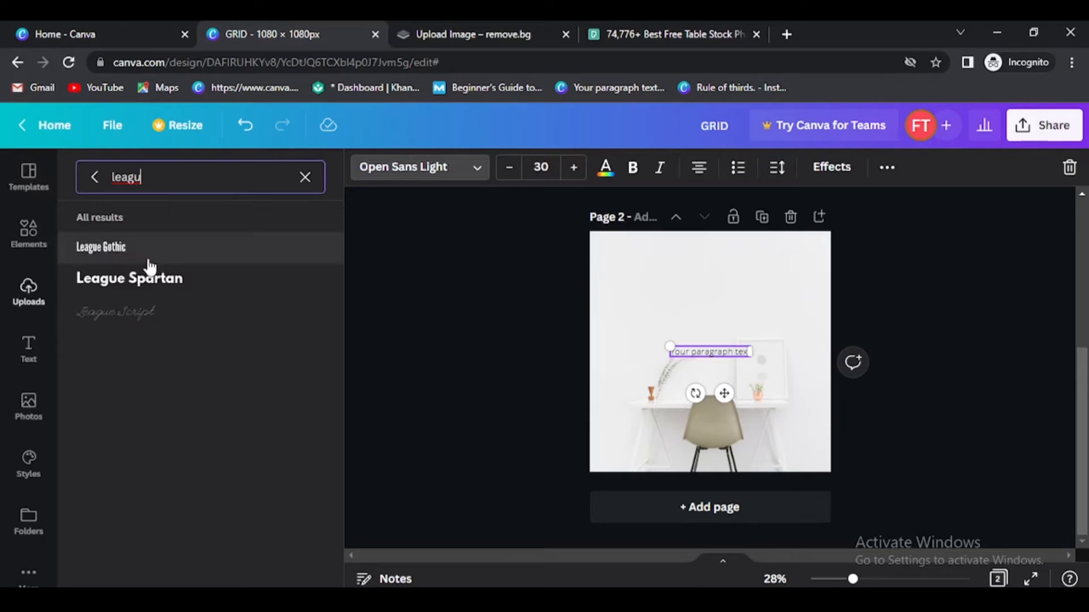
{"action": "left_click", "coordinate": [129, 278]}
{"action": "triple_click", "coordinate": [722, 353]}
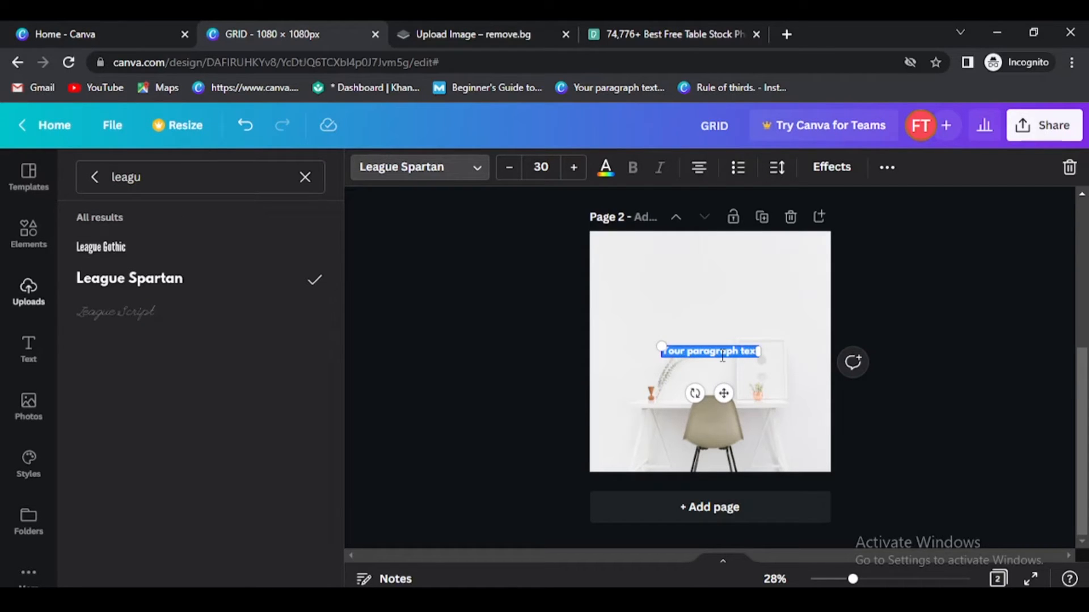
Replace the placeholder text with GRID, enlarge it to size 58.2, and move it to the empty wall above the desk's left side.
{"action": "type", "text": "GRID"}
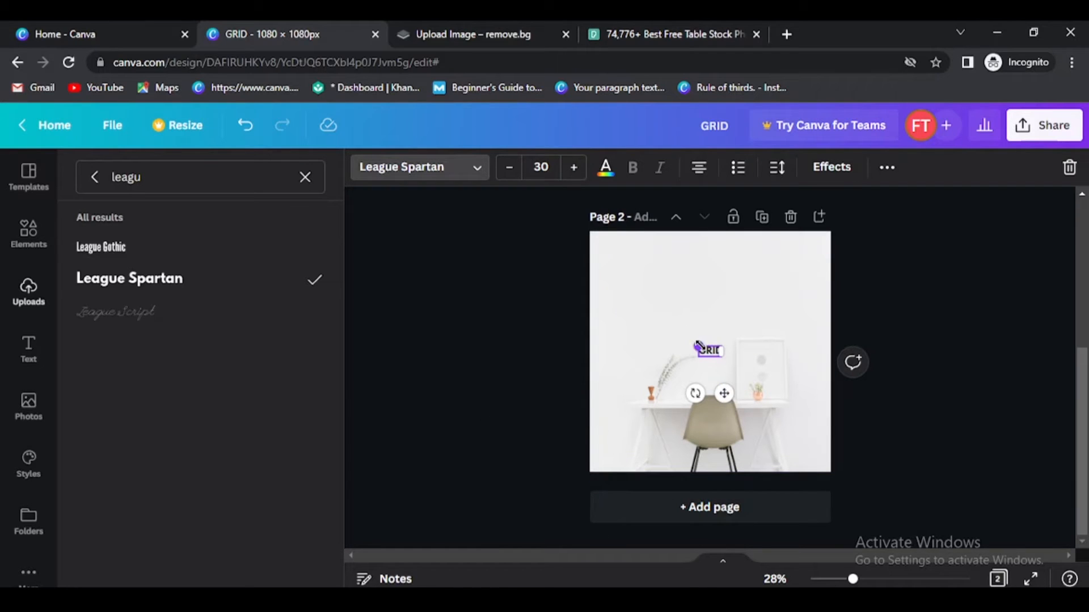
{"action": "left_click_drag", "start_coordinate": [697, 345], "coordinate": [683, 334]}
{"action": "left_click_drag", "start_coordinate": [717, 379], "coordinate": [651, 358]}
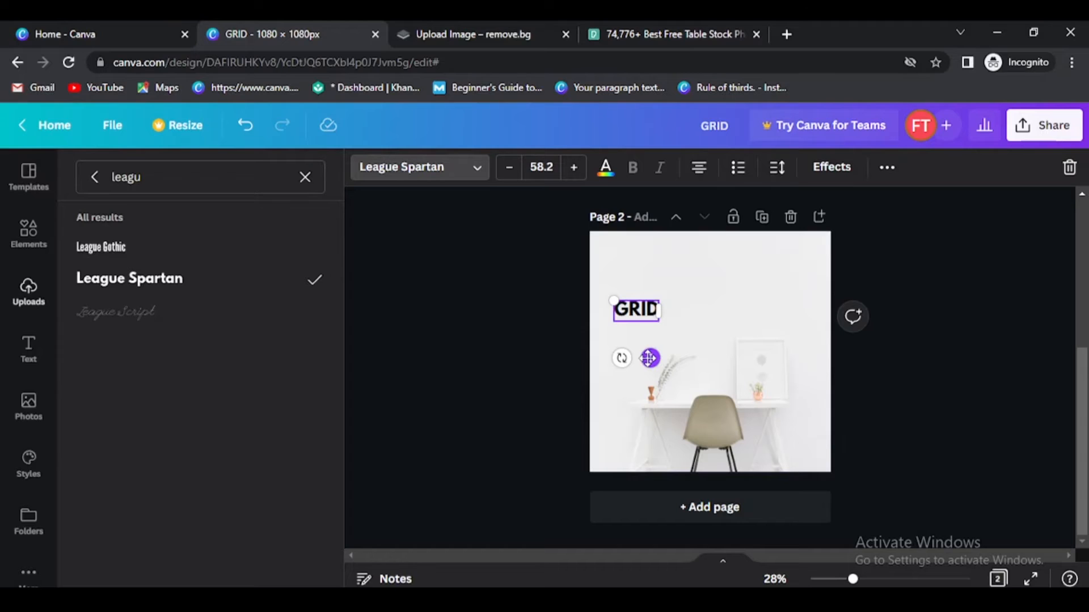
Duplicate the GRID text directly below itself, change the copy to NOVA, and align its left edge with GRID.
{"action": "left_click_drag", "start_coordinate": [649, 358], "coordinate": [647, 383]}
{"action": "double_click", "coordinate": [634, 330]}
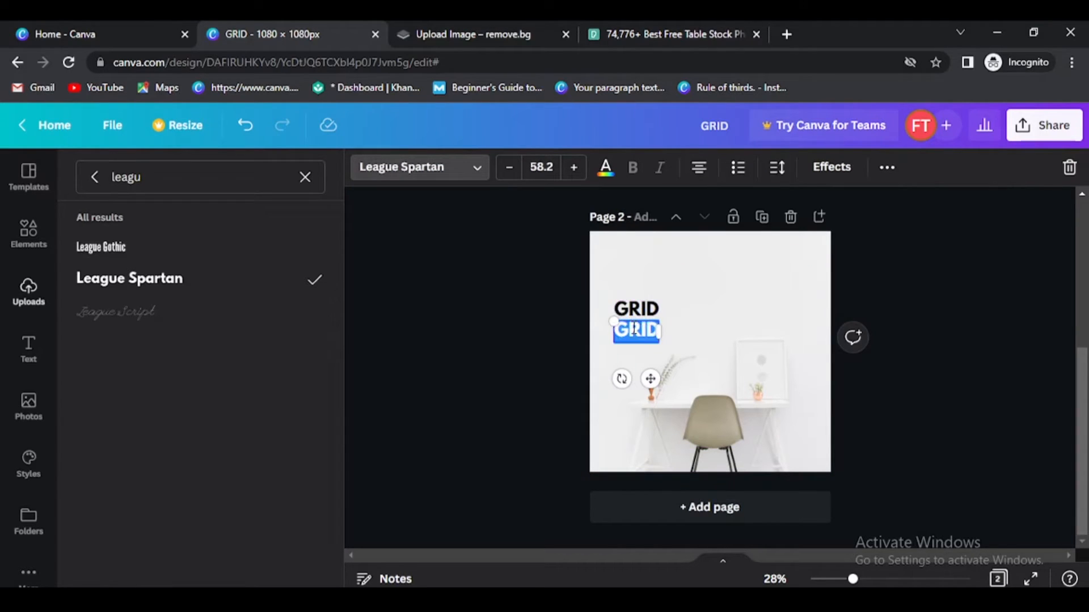
{"action": "type", "text": "NOVA"}
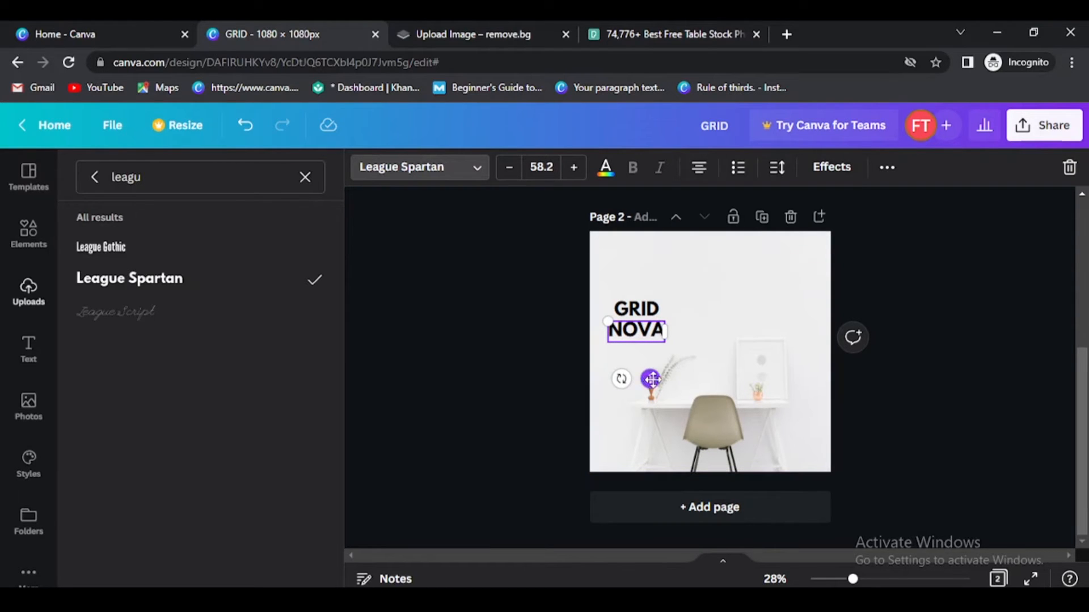
{"action": "left_click_drag", "start_coordinate": [650, 378], "coordinate": [656, 379]}
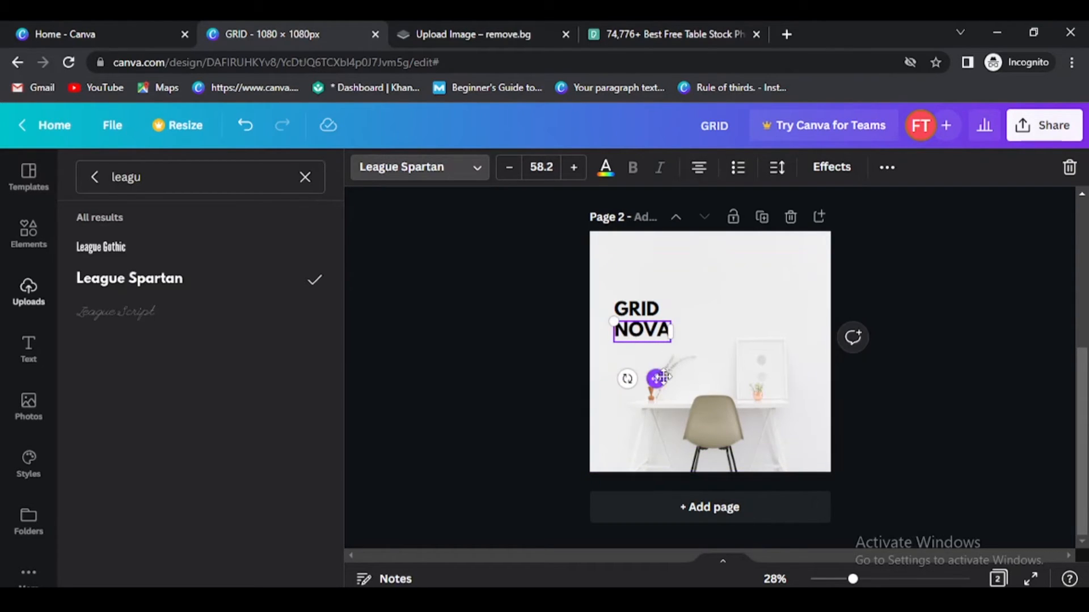
Duplicate the NOVA text directly below itself and change the copy to DESK.
{"action": "key", "text": "ctrl+d"}
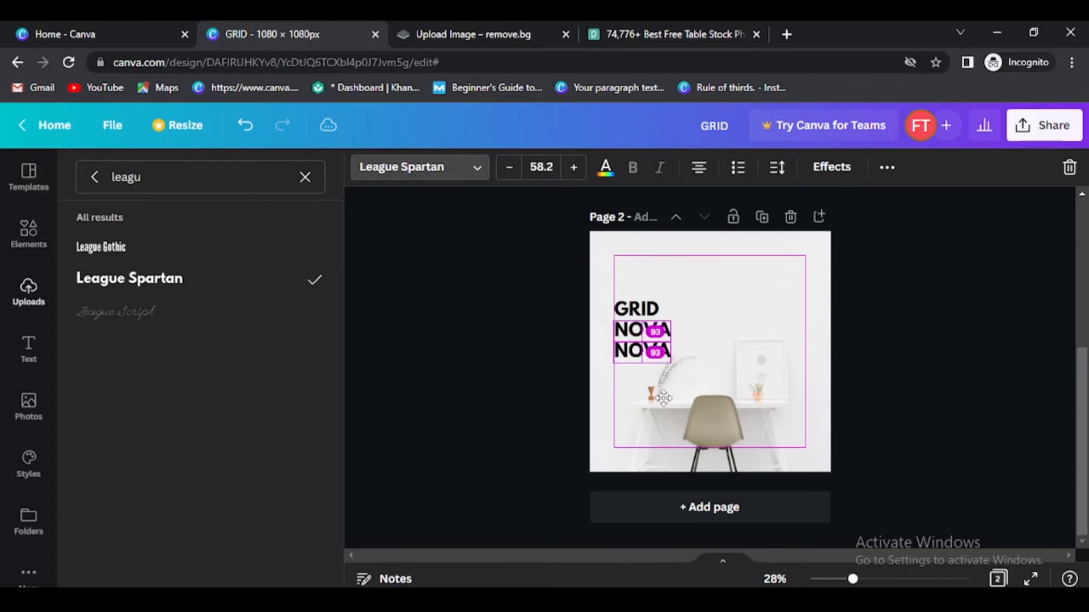
{"action": "left_click_drag", "start_coordinate": [658, 379], "coordinate": [656, 400]}
{"action": "double_click", "coordinate": [638, 352]}
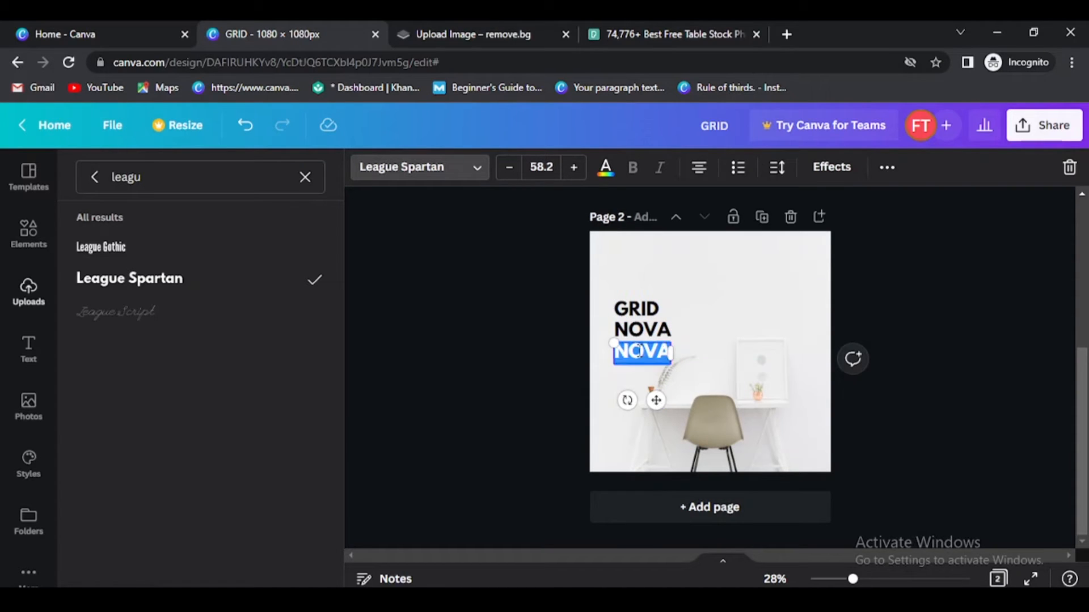
{"action": "type", "text": "DESK"}
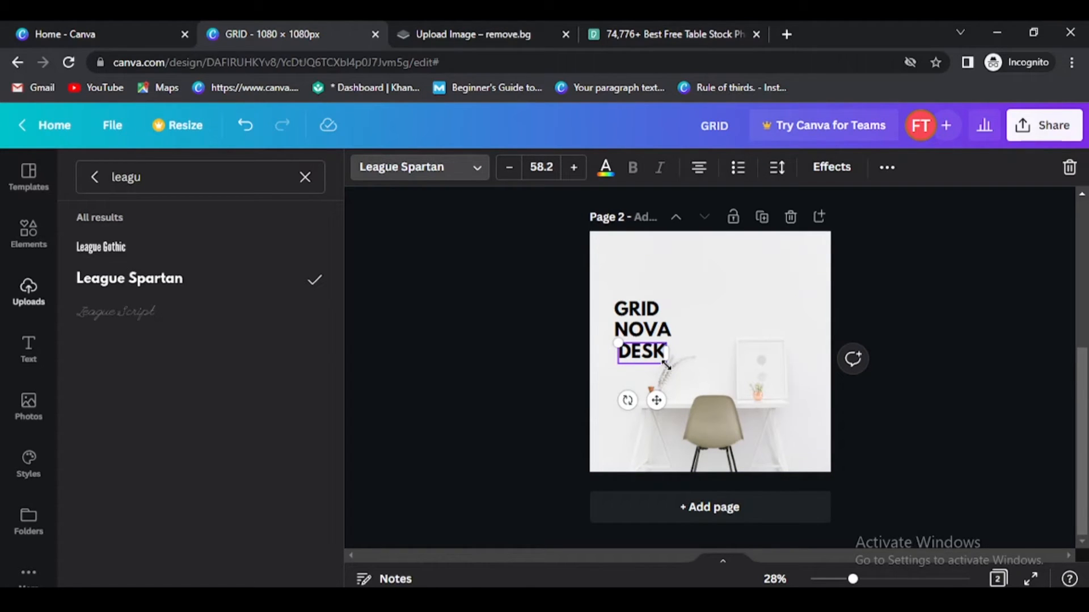
Enlarge the DESK text to size 93.7 and move it down to the tabletop, left-aligned with the words above.
{"action": "left_click_drag", "start_coordinate": [666, 364], "coordinate": [688, 377]}
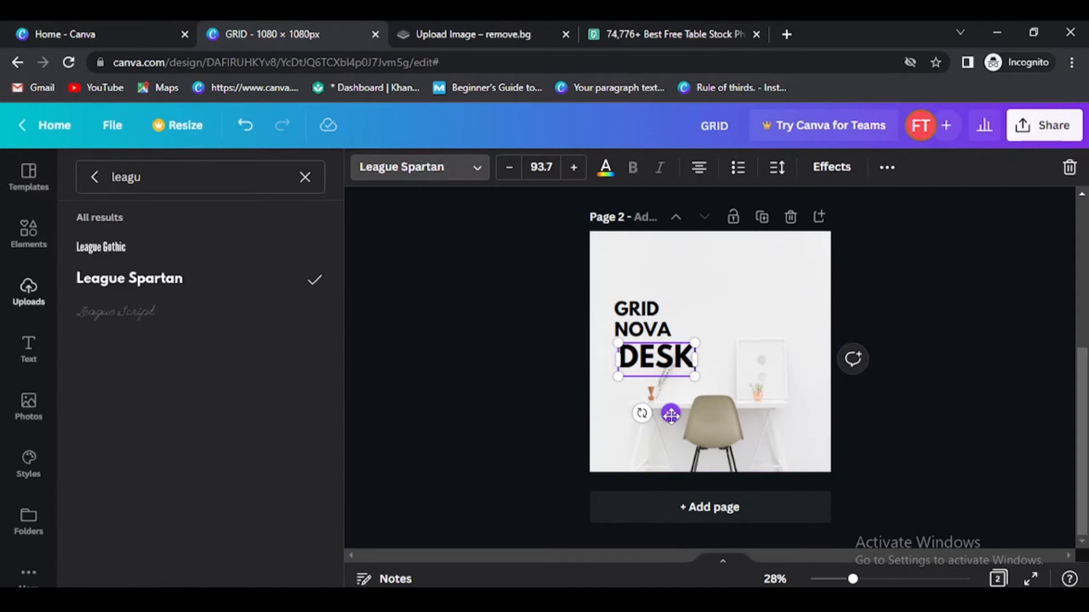
{"action": "left_click_drag", "start_coordinate": [671, 415], "coordinate": [669, 441]}
{"action": "scroll", "coordinate": [702, 372], "scroll_direction": "up", "scroll_amount": 3}
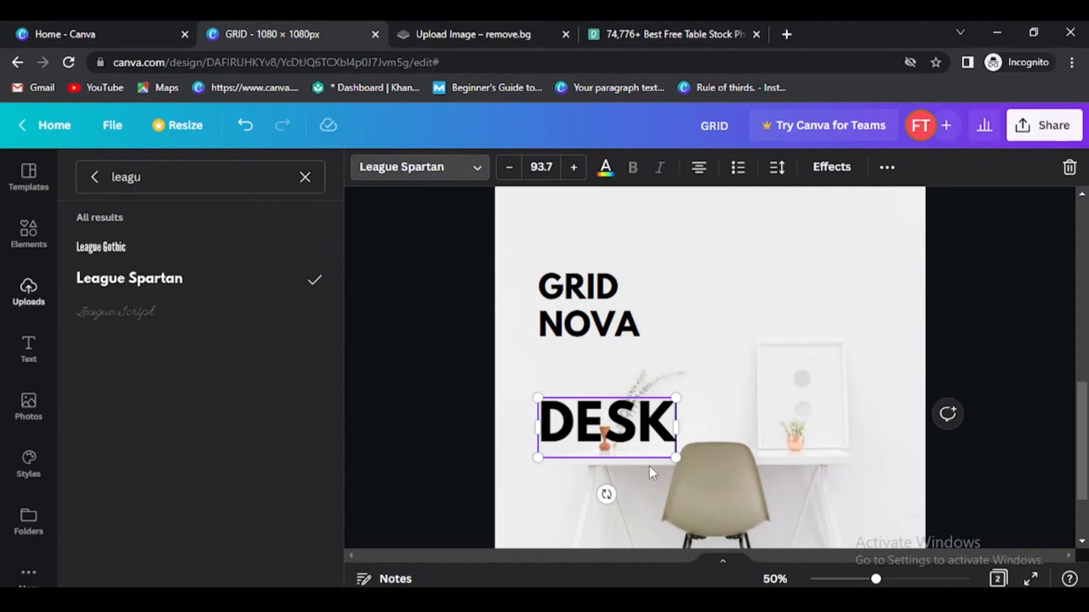
Layer the DESK text behind the desk cutout, and move NOVA and GRID down to sit just above it.
{"action": "left_click", "coordinate": [842, 378]}
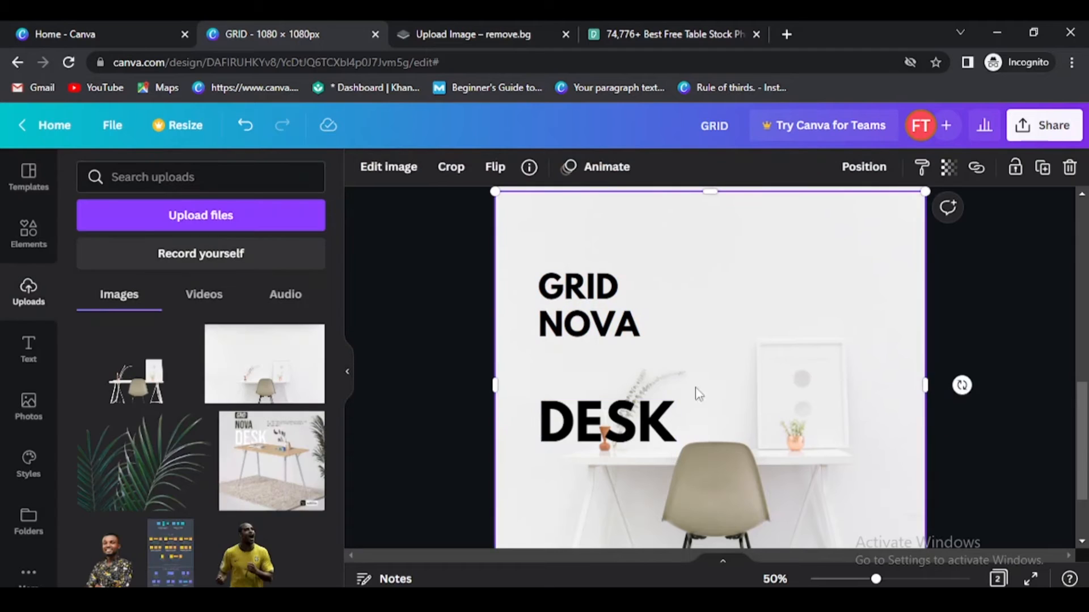
{"action": "left_click", "coordinate": [637, 423]}
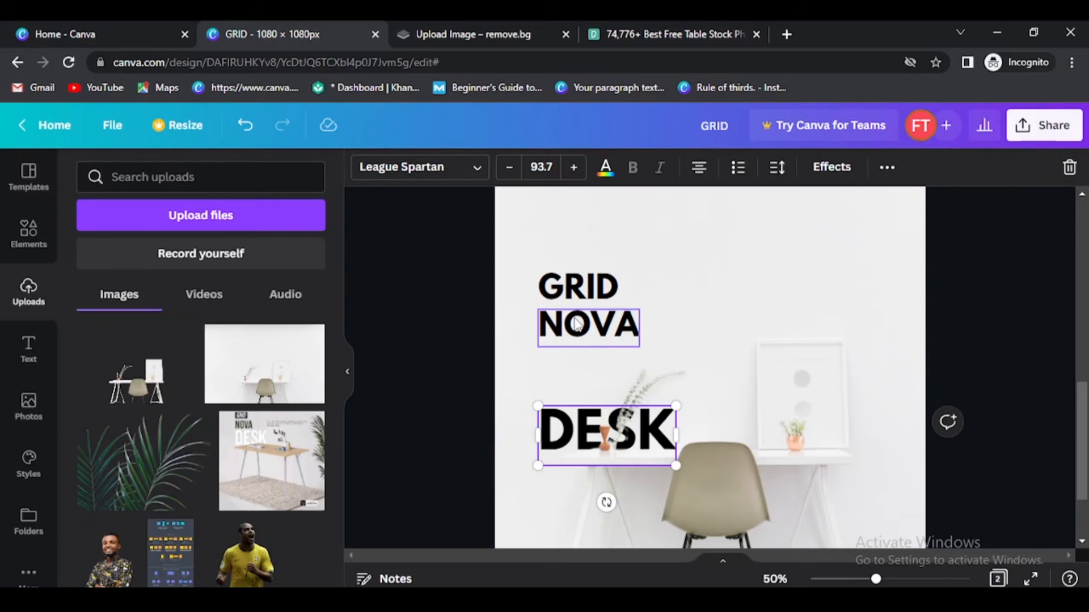
{"action": "left_click_drag", "start_coordinate": [576, 323], "coordinate": [576, 364]}
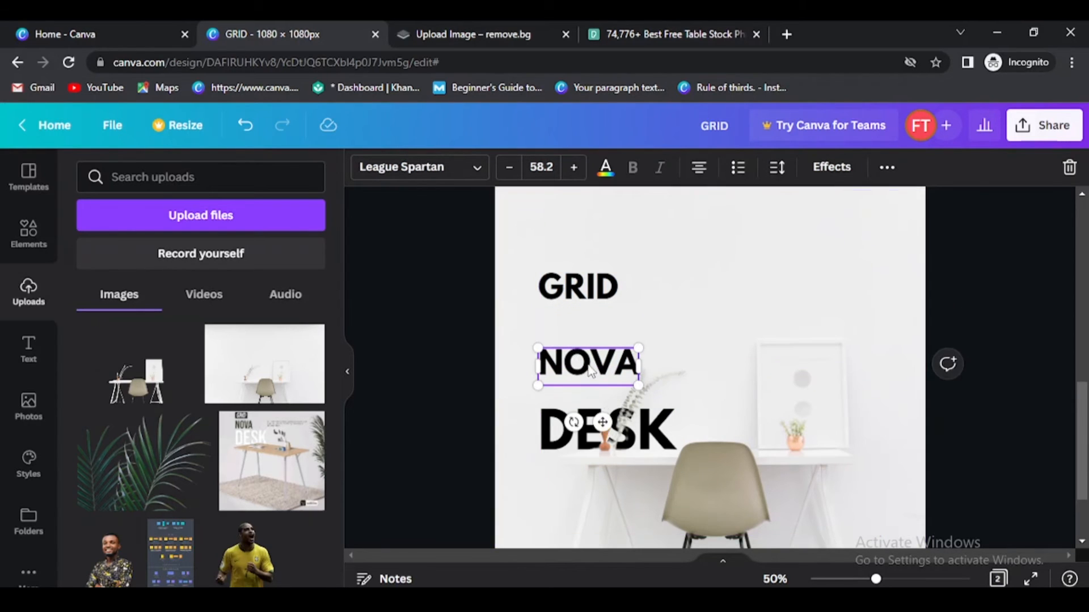
{"action": "left_click_drag", "start_coordinate": [593, 286], "coordinate": [591, 322]}
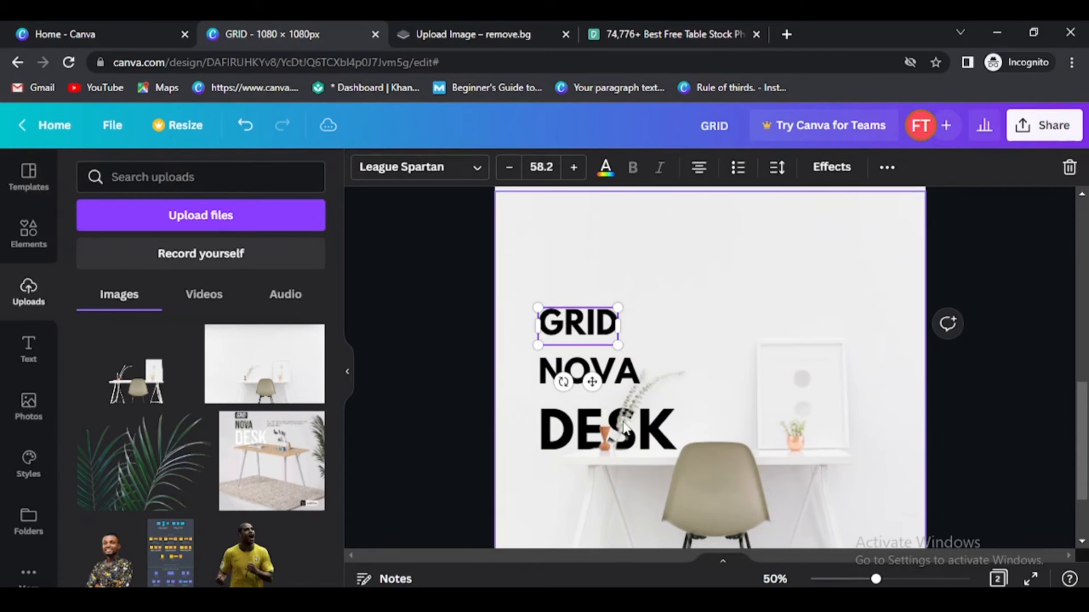
Paste the copied yellow square onto page 2, reduce its height, and change its shape to a rounded pill.
{"action": "left_click", "coordinate": [688, 327]}
{"action": "key", "text": "ctrl+v"}
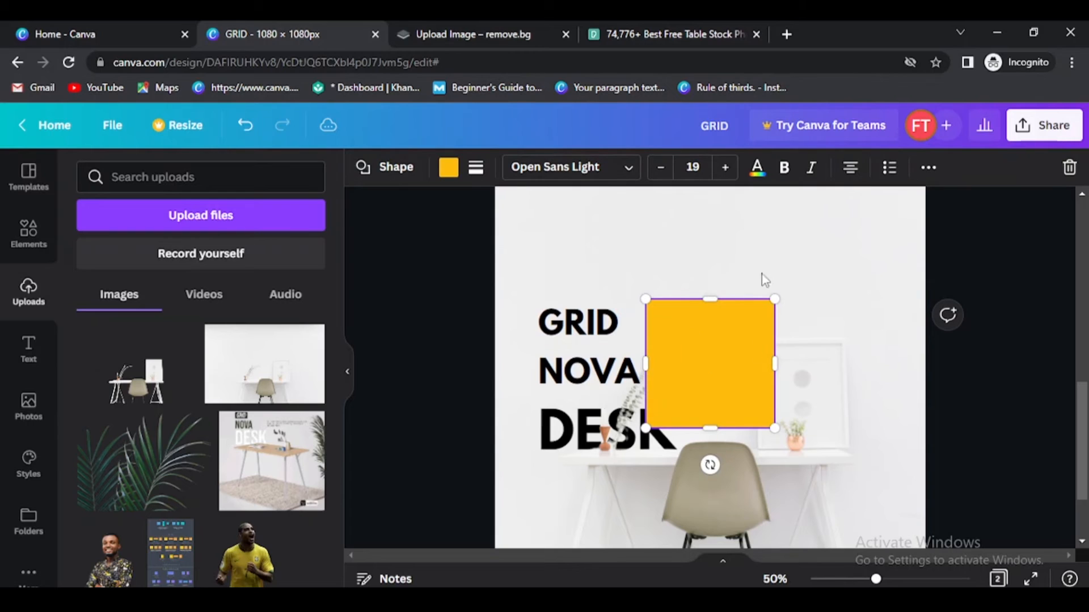
{"action": "left_click_drag", "start_coordinate": [711, 316], "coordinate": [710, 344]}
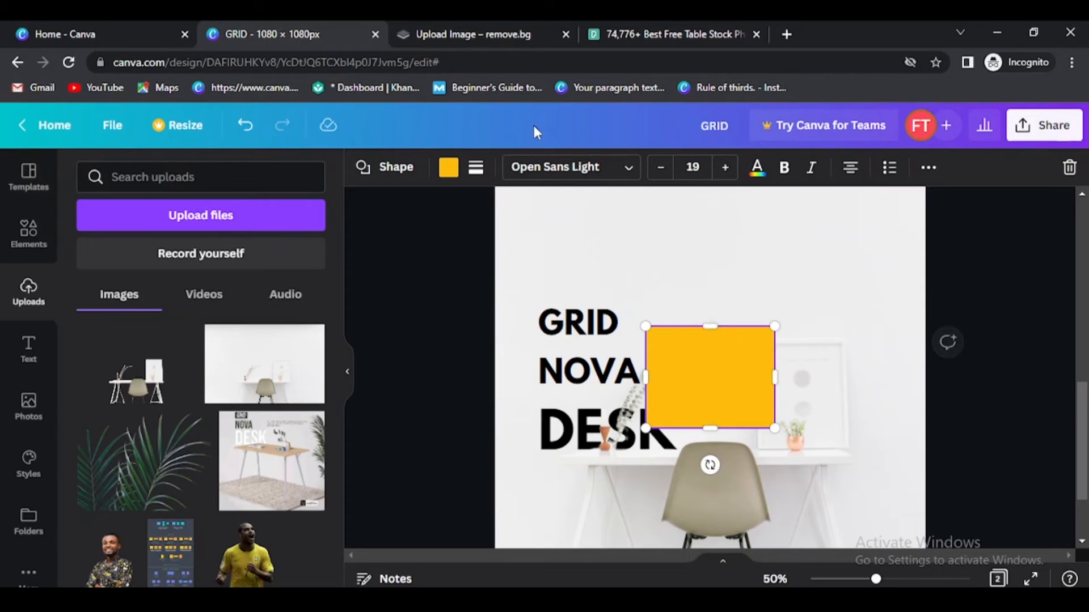
{"action": "left_click", "coordinate": [395, 170]}
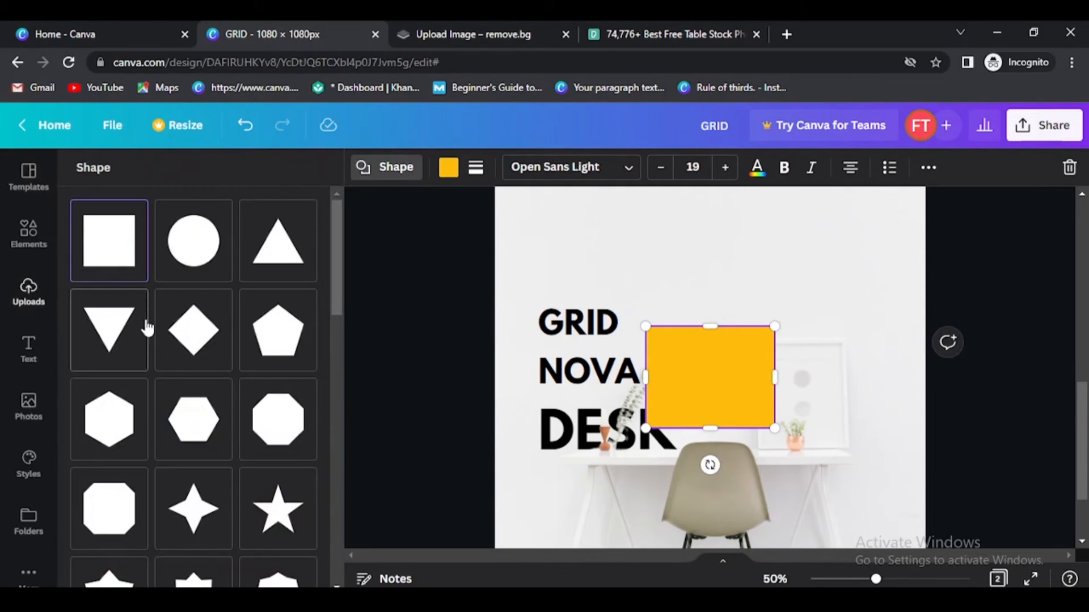
{"action": "scroll", "coordinate": [163, 376], "scroll_direction": "down", "scroll_amount": 5}
{"action": "scroll", "coordinate": [166, 376], "scroll_direction": "down", "scroll_amount": 4}
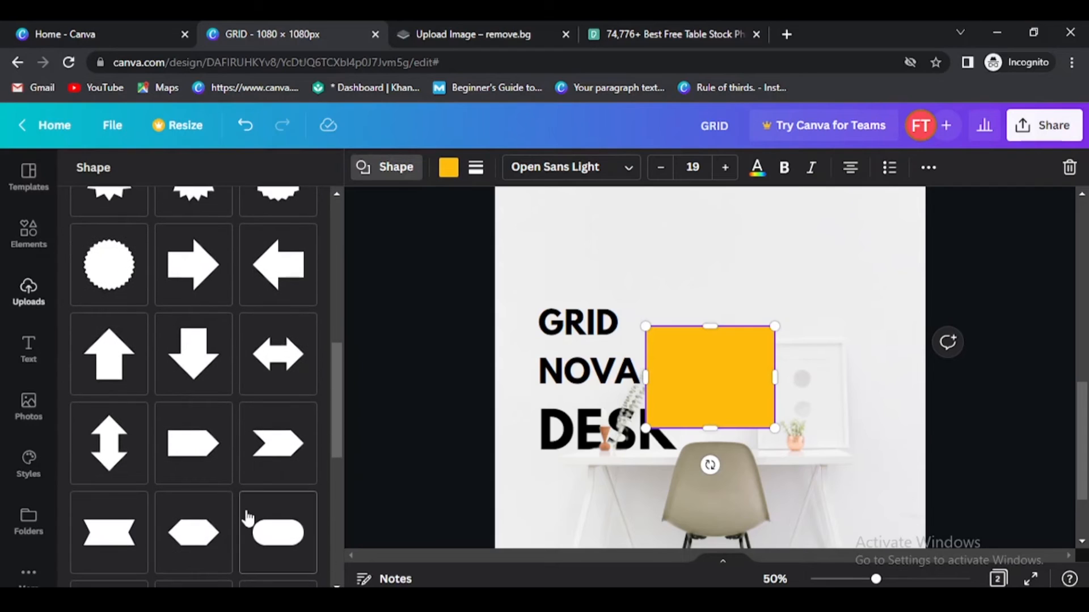
{"action": "left_click", "coordinate": [262, 529]}
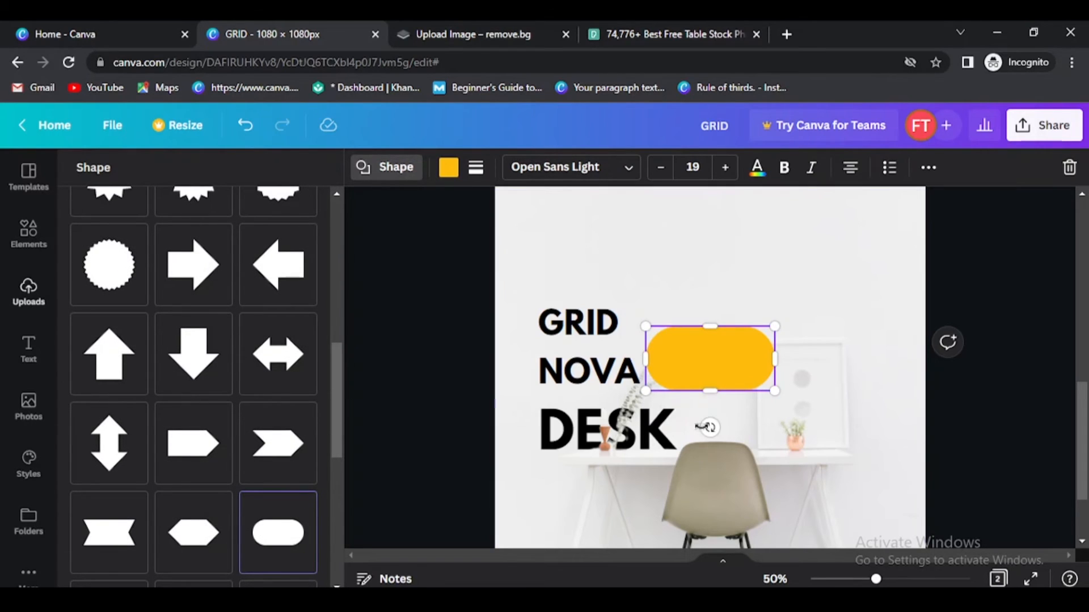
Shrink the yellow pill and centre it behind the GRID text as a highlight.
{"action": "left_click_drag", "start_coordinate": [709, 346], "coordinate": [601, 312]}
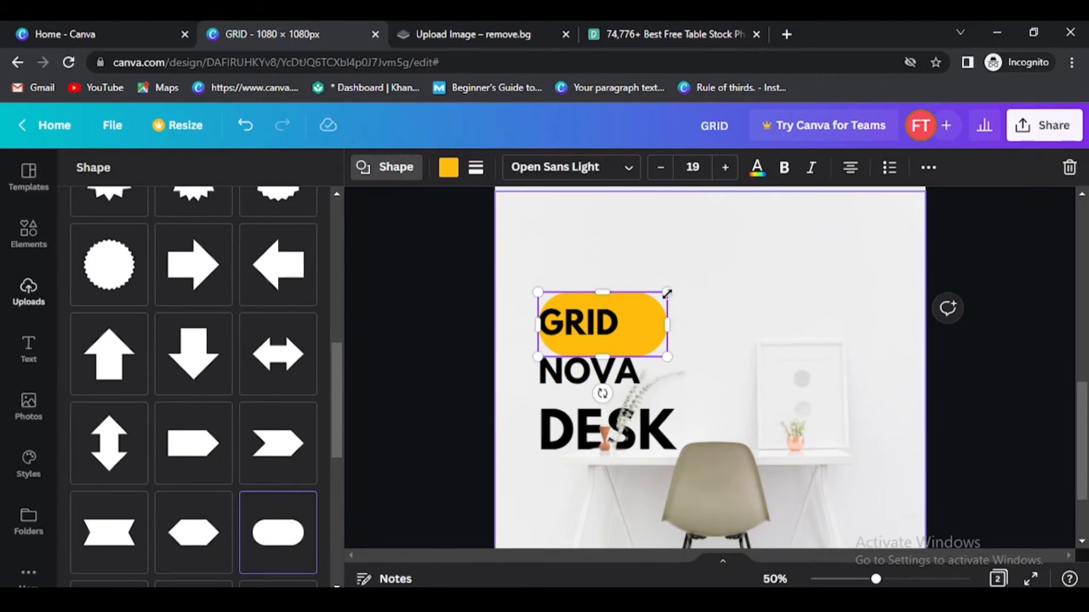
{"action": "left_click_drag", "start_coordinate": [660, 294], "coordinate": [660, 353]}
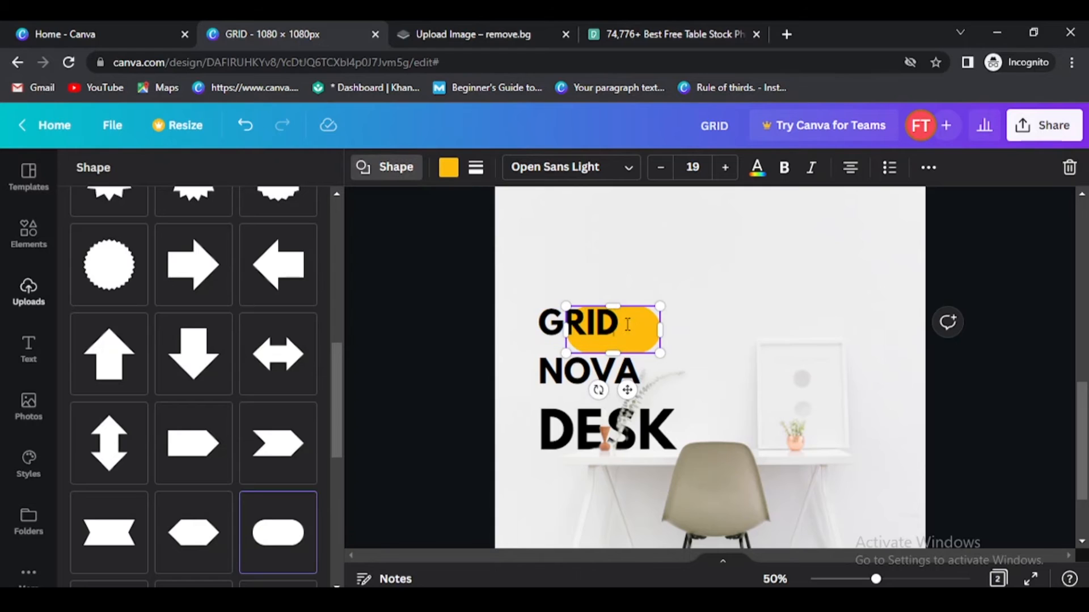
{"action": "left_click_drag", "start_coordinate": [623, 332], "coordinate": [589, 332]}
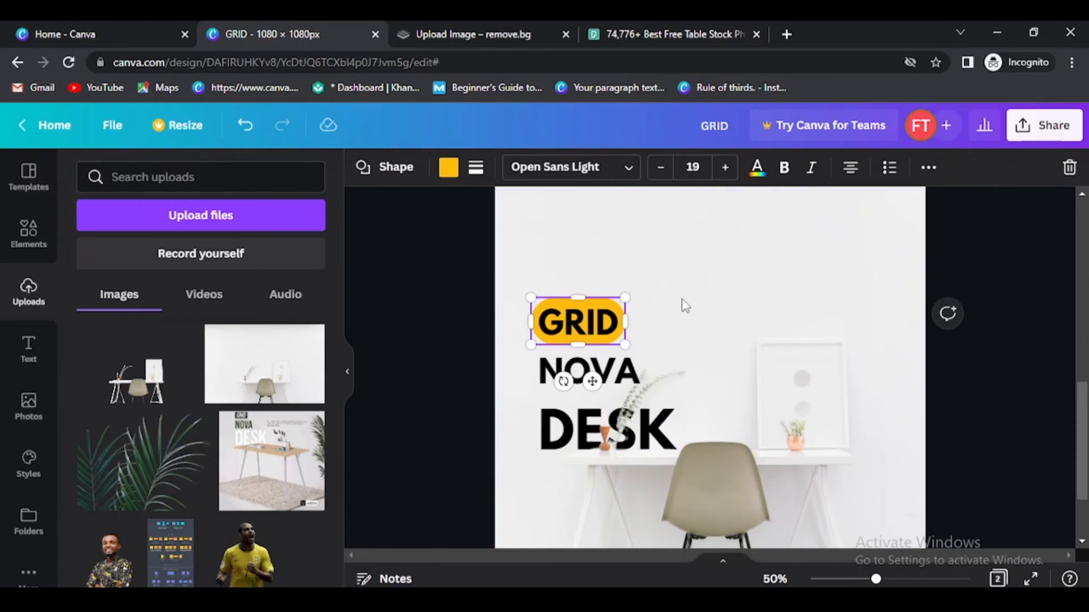
{"action": "left_click", "coordinate": [683, 299]}
{"action": "left_click", "coordinate": [610, 323]}
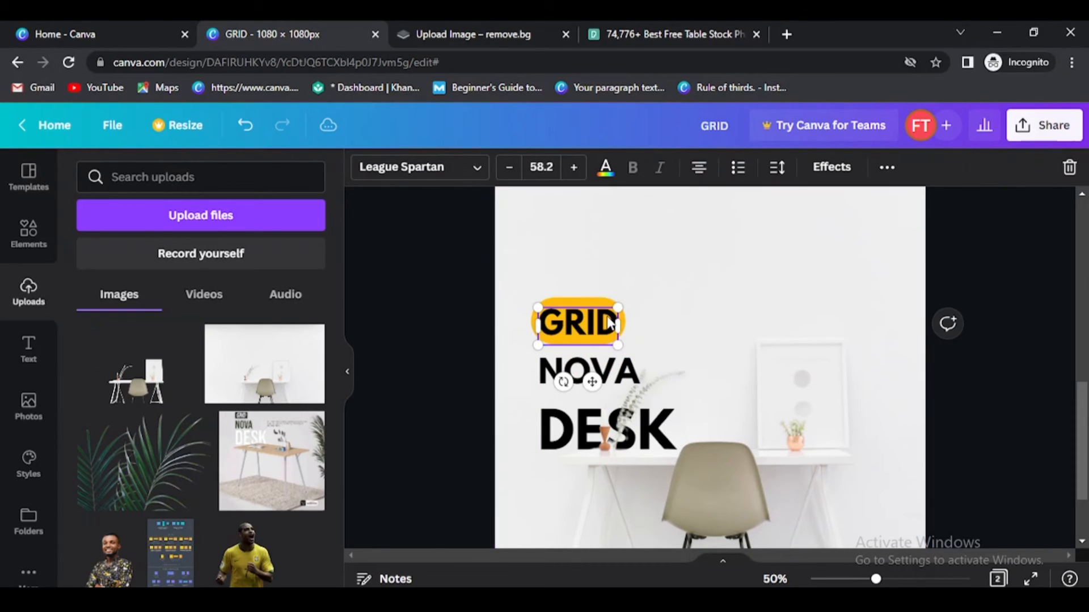
{"action": "left_click", "coordinate": [724, 331]}
Enlarge the DESK text to size 101 and colour it white.
{"action": "left_click", "coordinate": [588, 435]}
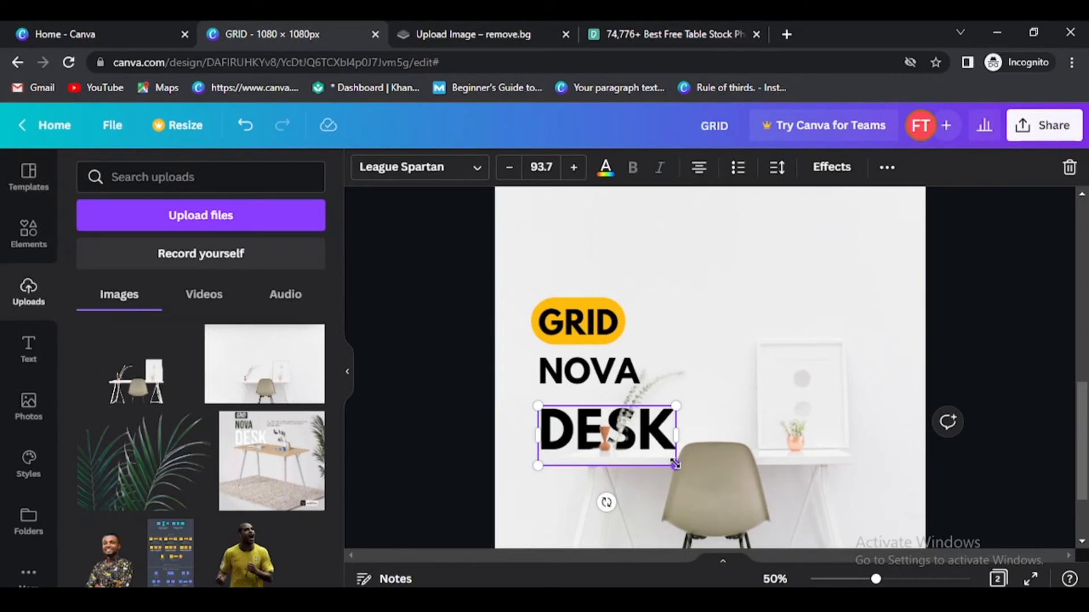
{"action": "left_click_drag", "start_coordinate": [674, 464], "coordinate": [686, 470]}
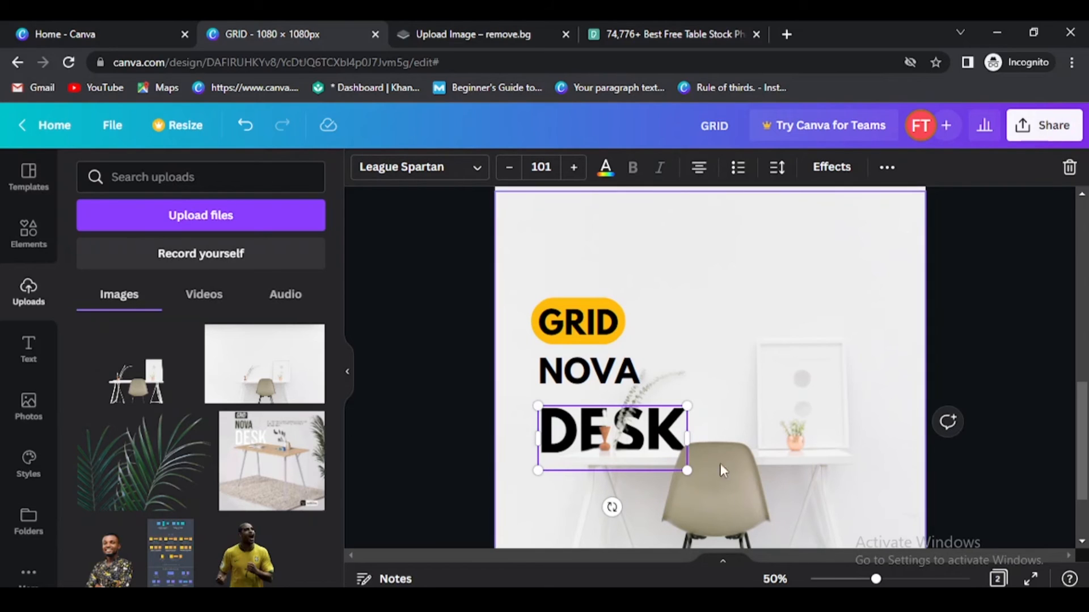
{"action": "left_click", "coordinate": [603, 173]}
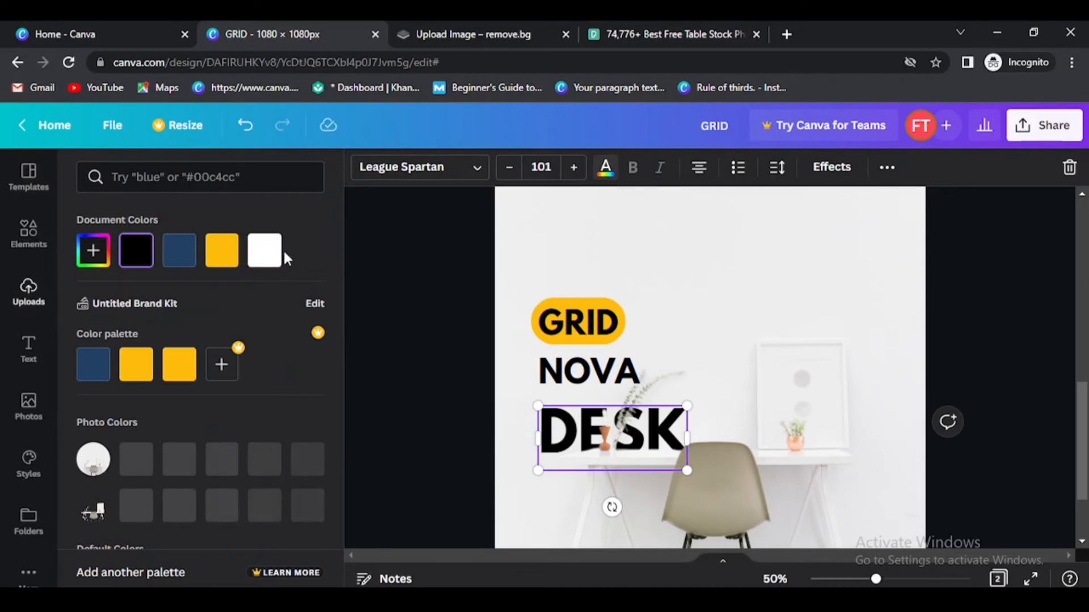
{"action": "left_click", "coordinate": [264, 252]}
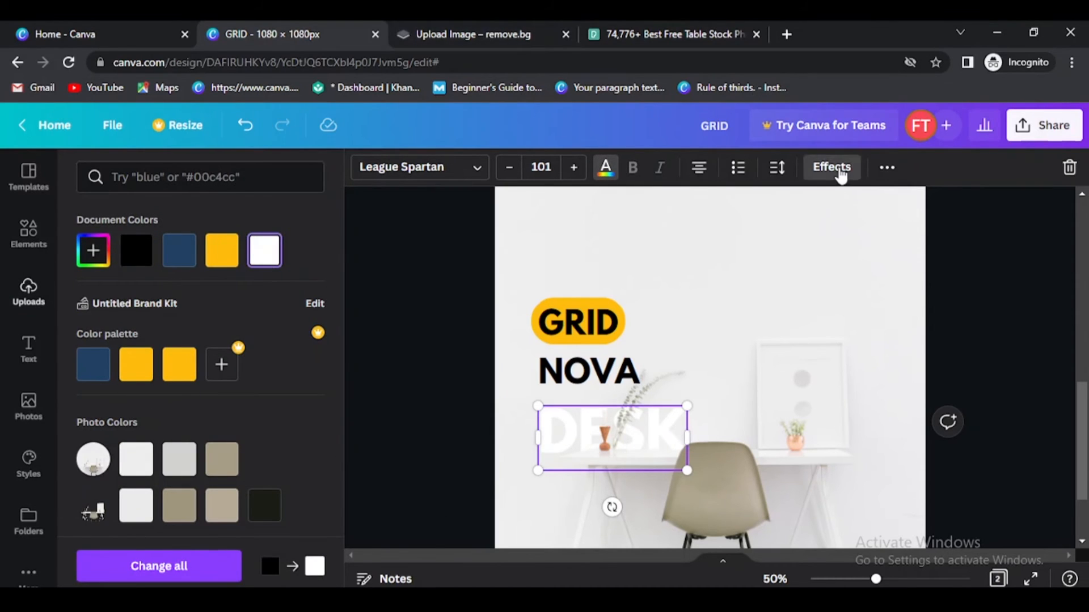
Apply the Lift effect to the DESK text and raise its intensity above 50.
{"action": "left_click", "coordinate": [834, 168]}
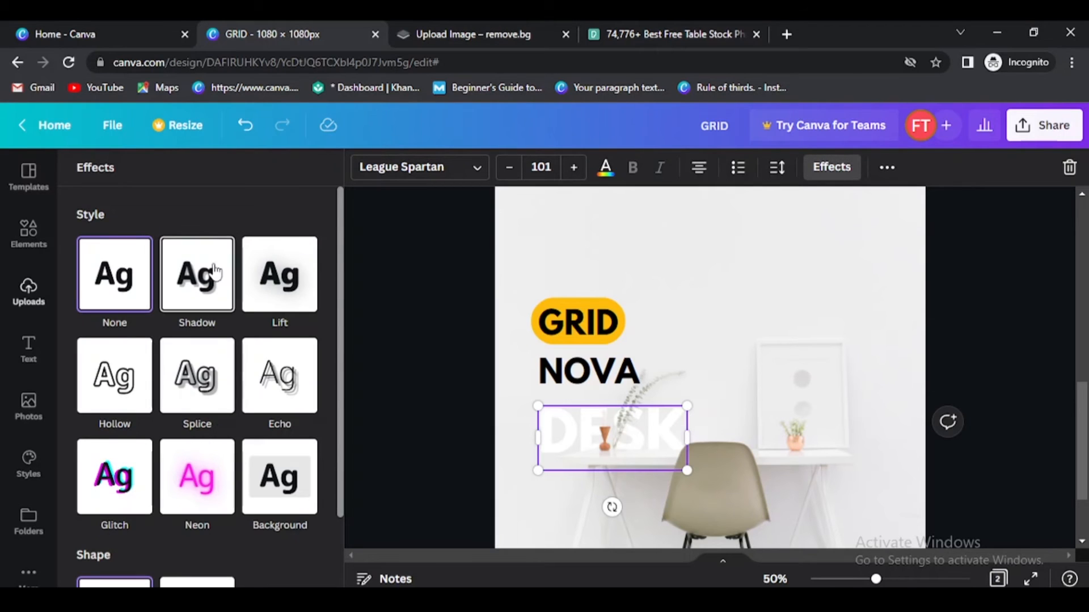
{"action": "left_click", "coordinate": [279, 287]}
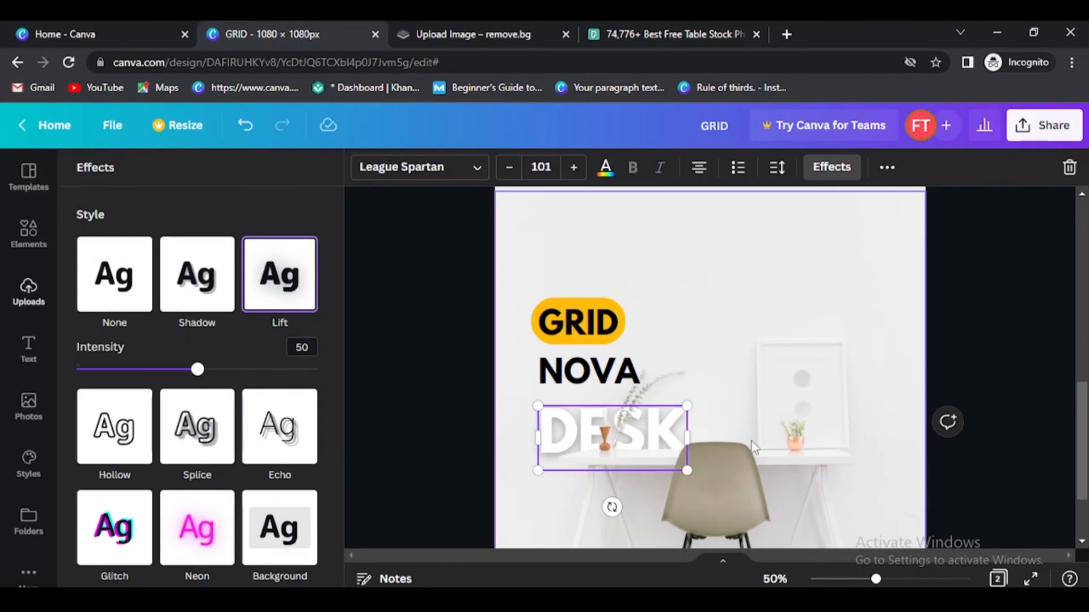
{"action": "left_click_drag", "start_coordinate": [197, 369], "coordinate": [261, 370]}
{"action": "left_click", "coordinate": [699, 398]}
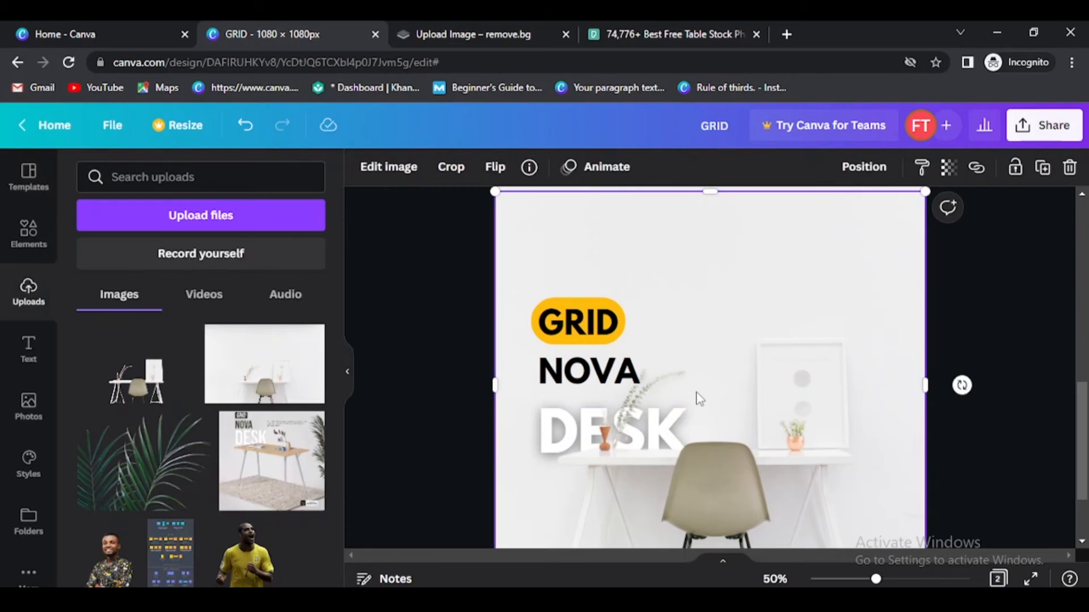
Recolour the NOVA text with the near-black photo colour from the desk cutout and move it down closer to DESK.
{"action": "left_click", "coordinate": [599, 384]}
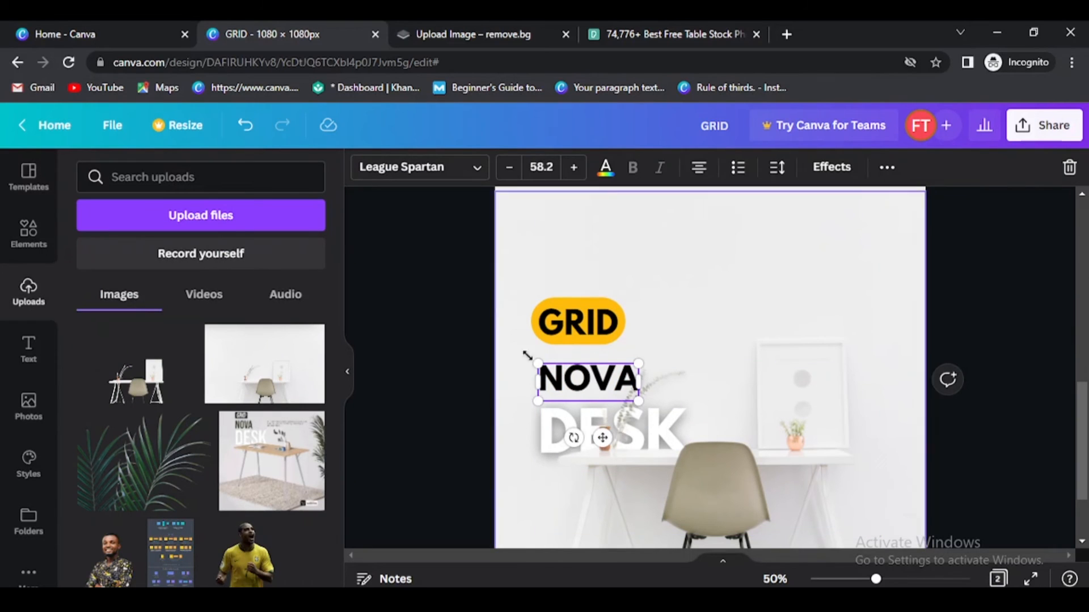
{"action": "left_click", "coordinate": [605, 167]}
{"action": "left_click", "coordinate": [264, 505]}
{"action": "left_click", "coordinate": [587, 407]}
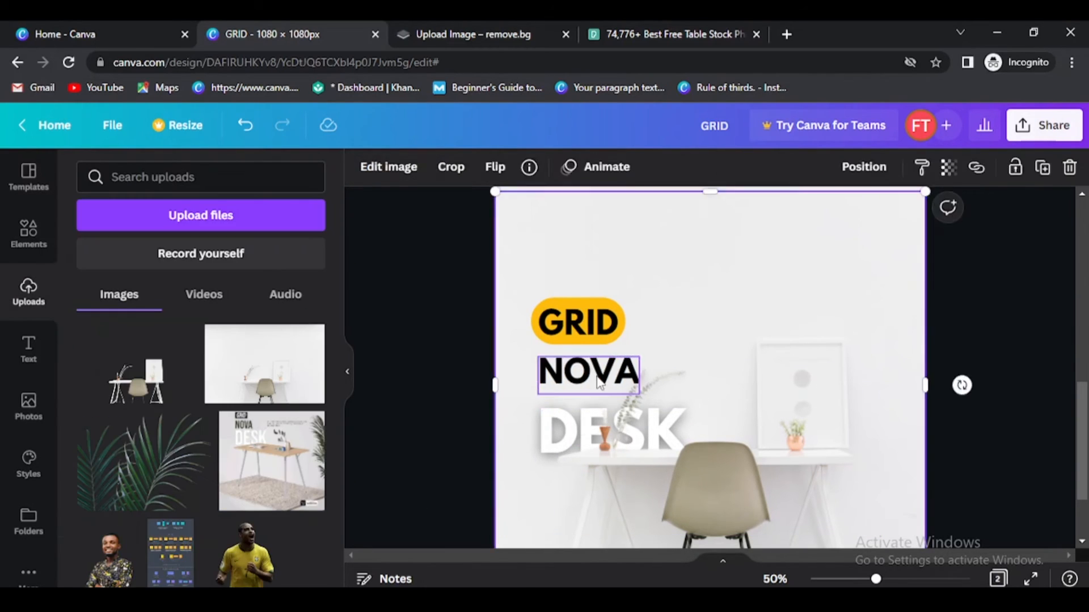
{"action": "left_click", "coordinate": [585, 380]}
{"action": "left_click", "coordinate": [616, 171]}
{"action": "left_click", "coordinate": [264, 505]}
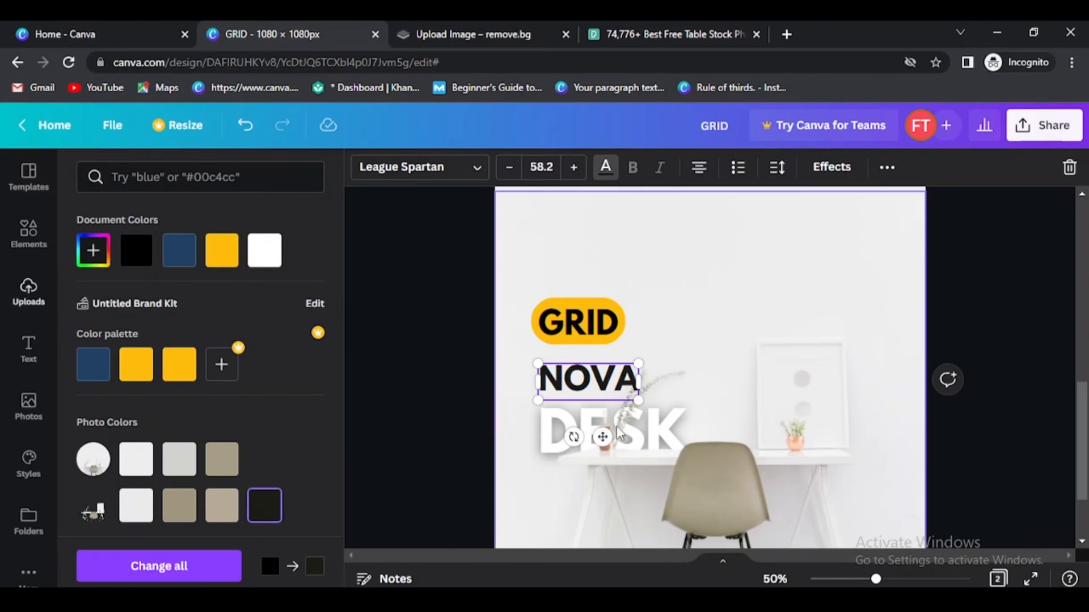
{"action": "left_click_drag", "start_coordinate": [574, 438], "coordinate": [588, 440]}
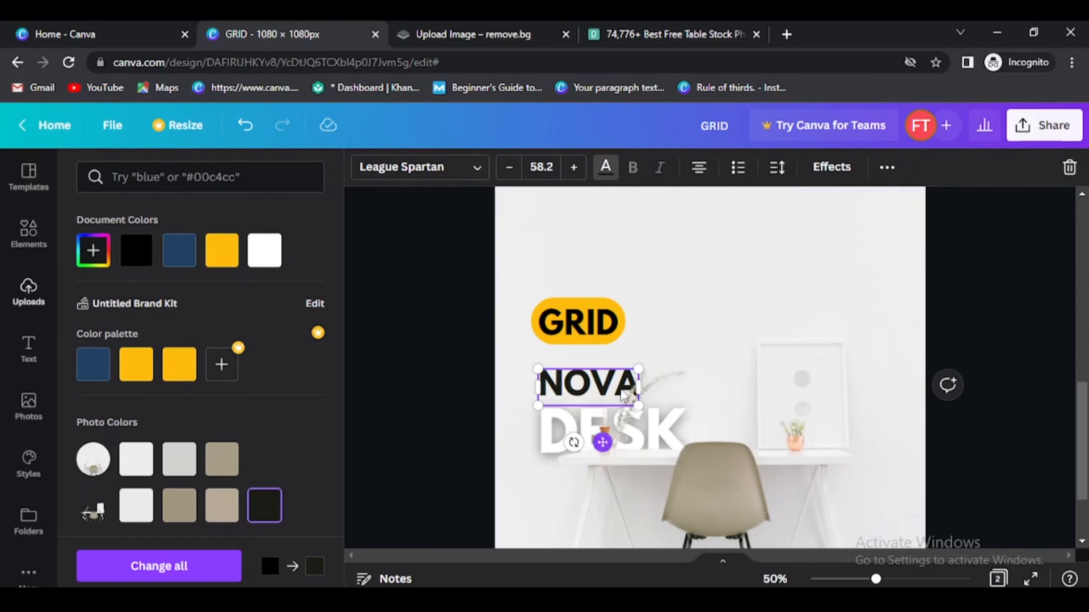
Move the GRID text and its yellow pill down together so they sit closer to NOVA.
{"action": "left_click", "coordinate": [578, 322]}
{"action": "left_click", "coordinate": [928, 168]}
{"action": "left_click_drag", "start_coordinate": [579, 323], "coordinate": [578, 340]}
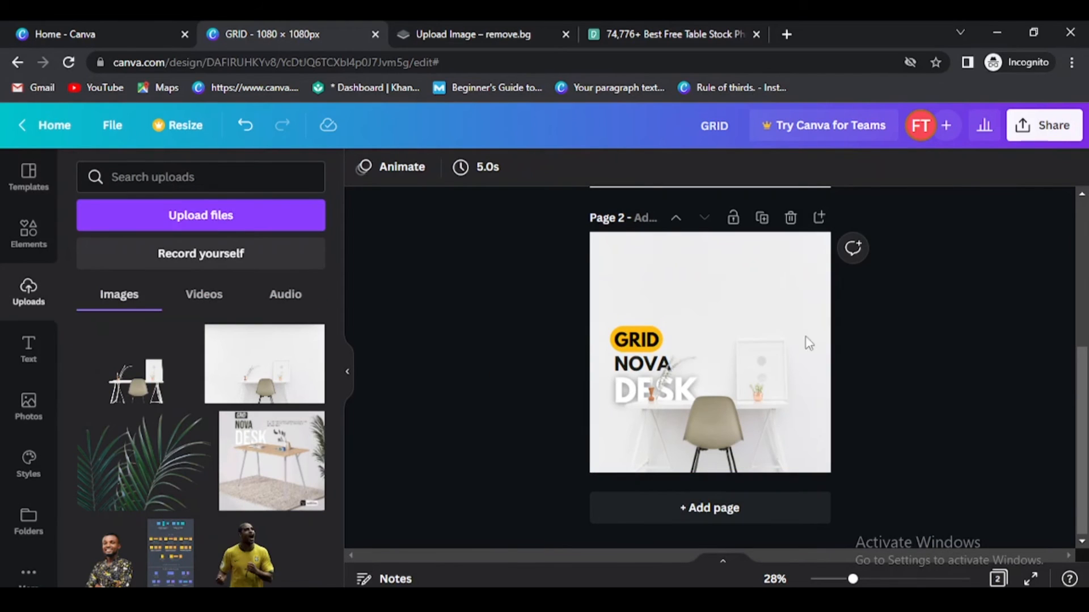
Add the uploaded palm leaf image, place it partly off the page's lower-right corner and flip it horizontally.
{"action": "left_click", "coordinate": [114, 470]}
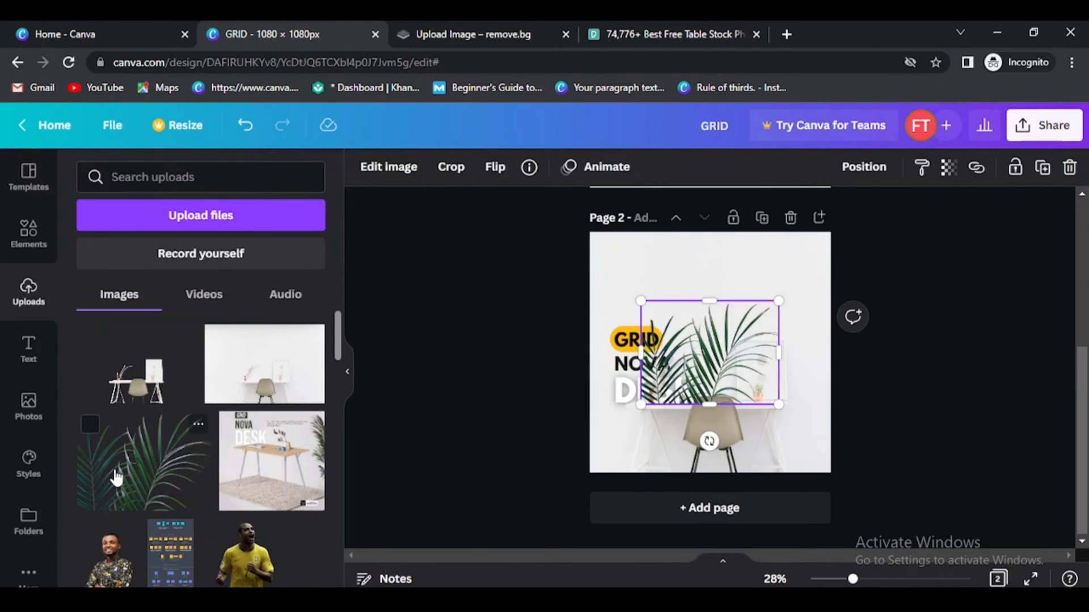
{"action": "left_click_drag", "start_coordinate": [740, 306], "coordinate": [840, 419]}
{"action": "left_click", "coordinate": [495, 167]}
{"action": "left_click", "coordinate": [511, 206]}
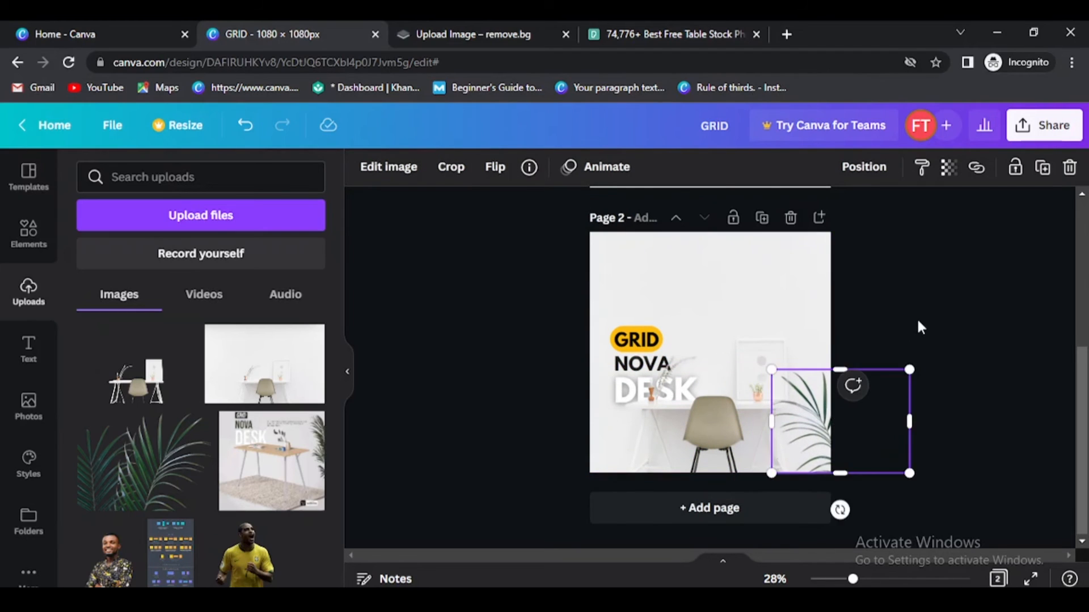
{"action": "left_click", "coordinate": [916, 318]}
Add a new text box to page 2 and set its font to Quicksand.
{"action": "scroll", "coordinate": [652, 340], "scroll_direction": "up", "scroll_amount": 2}
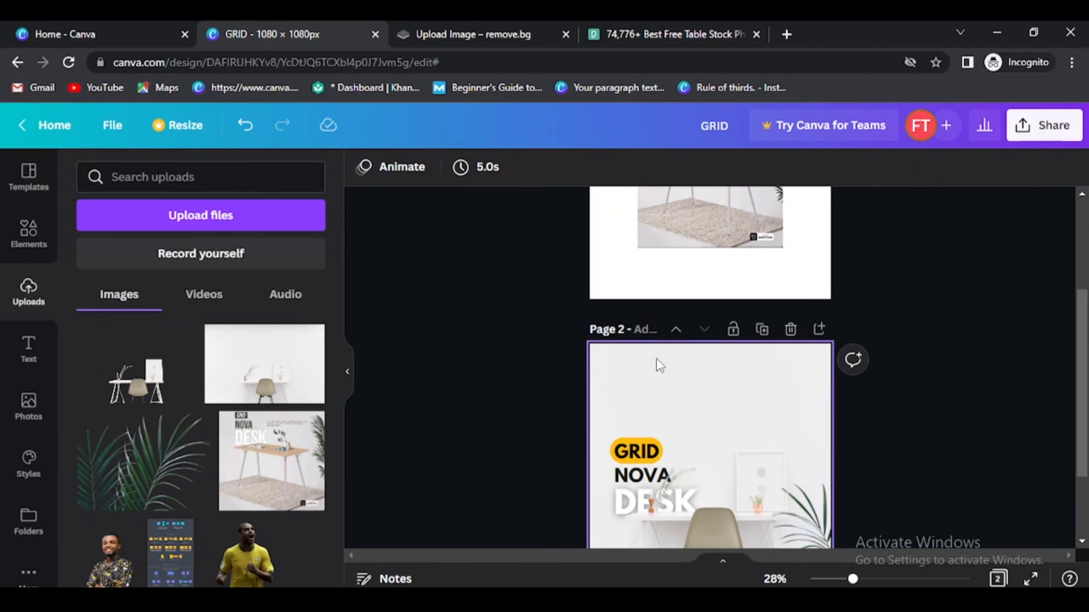
{"action": "key", "text": "t"}
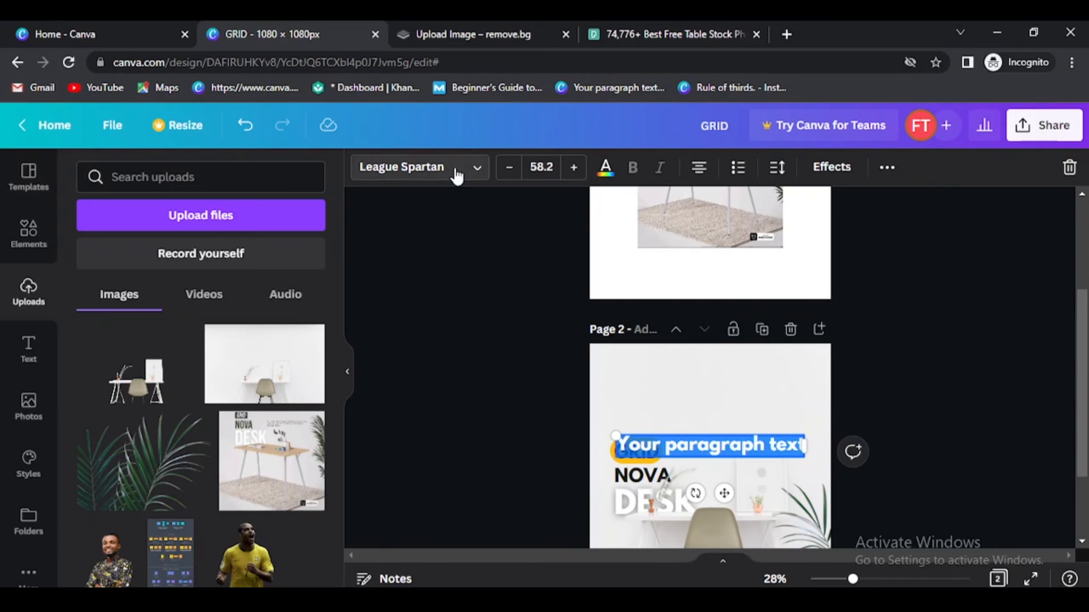
{"action": "left_click", "coordinate": [420, 166]}
{"action": "left_click", "coordinate": [305, 177]}
{"action": "type", "text": "quicksand"}
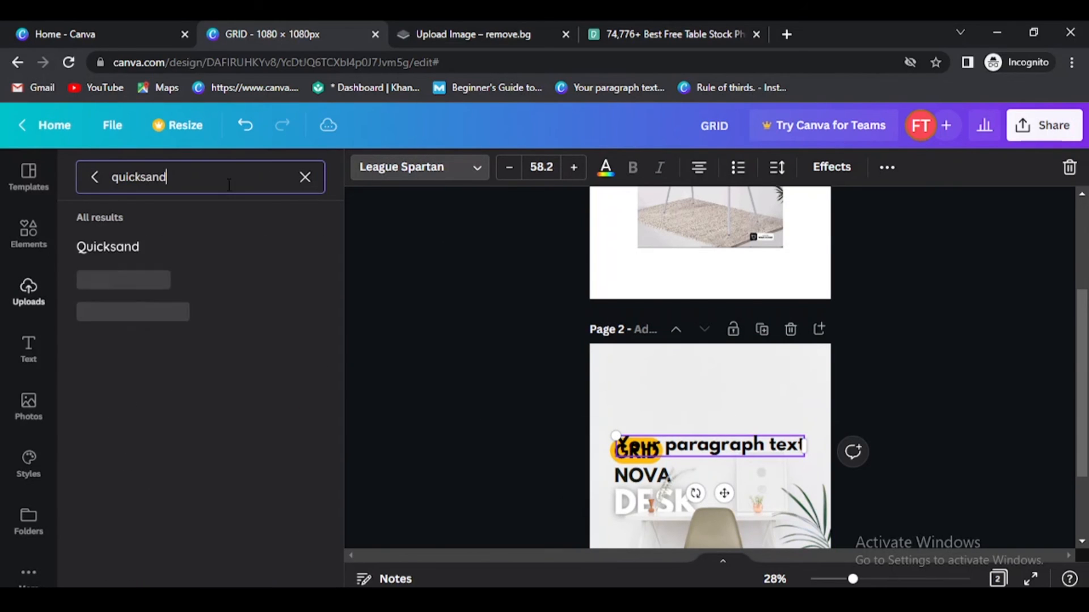
{"action": "left_click", "coordinate": [143, 251]}
Replace the placeholder text with "A miniimalist & multipurpose desk".
{"action": "type", "text": "A"}
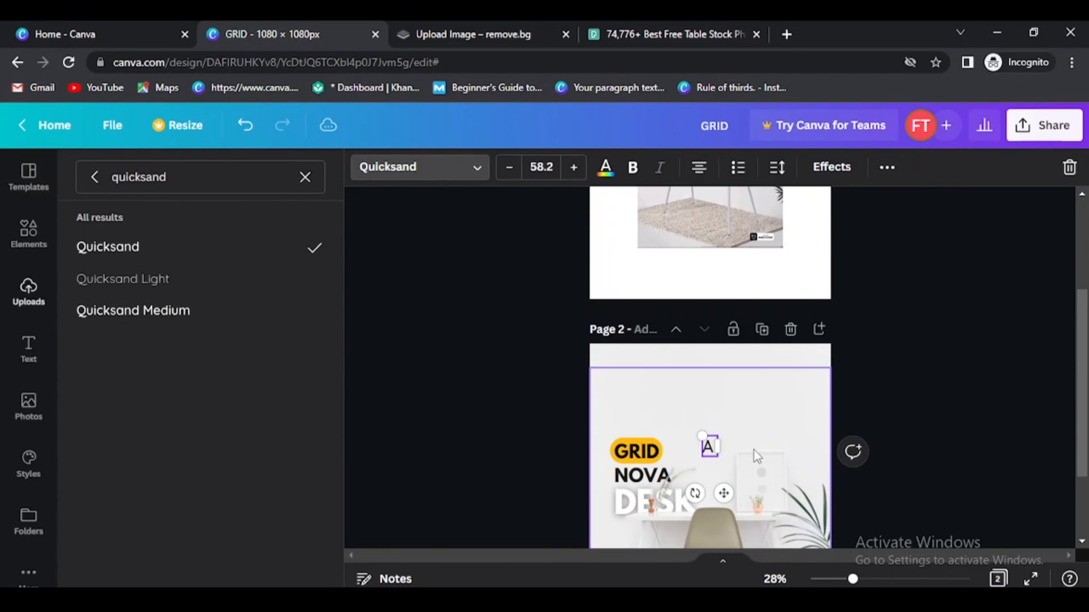
{"action": "type", "text": " miniimalist desk"}
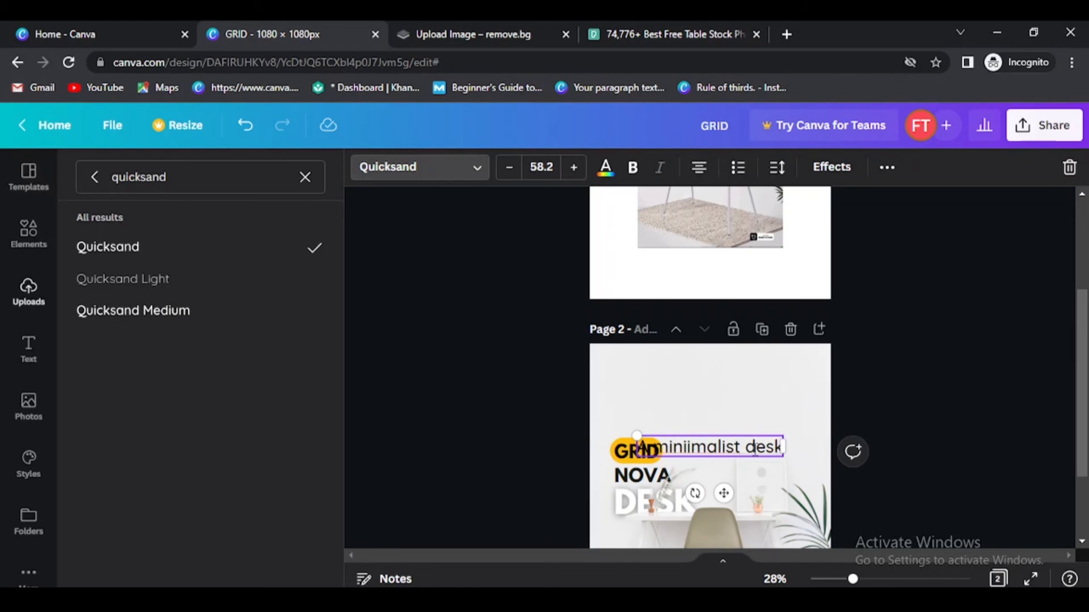
{"action": "key", "text": "BackSpace"}
{"action": "key", "text": "BackSpace"}
{"action": "key", "text": "BackSpace"}
{"action": "key", "text": "BackSpace"}
{"action": "type", "text": "& multipurpose desk"}
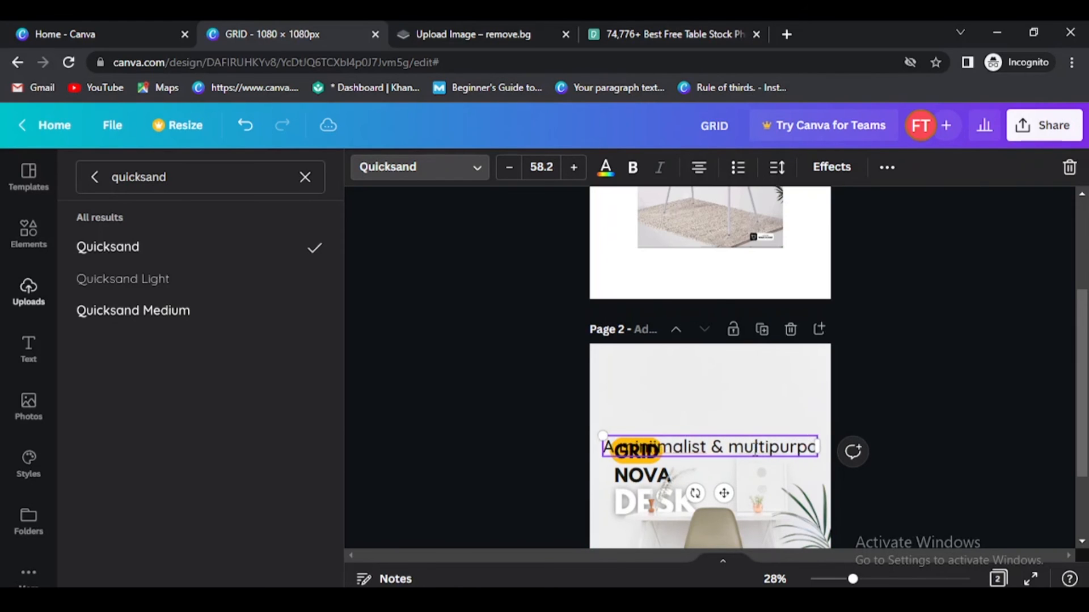
Continue the description with "used for working, reading, diniing".
{"action": "type", "text": " used for readind"}
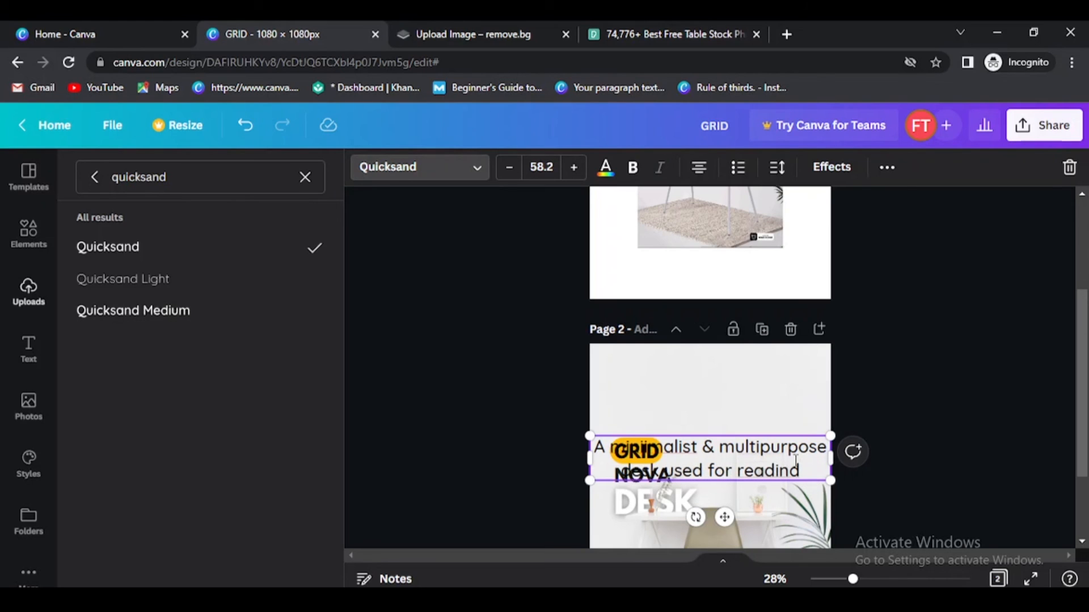
{"action": "key", "text": "BackSpace"}
{"action": "type", "text": "g,"}
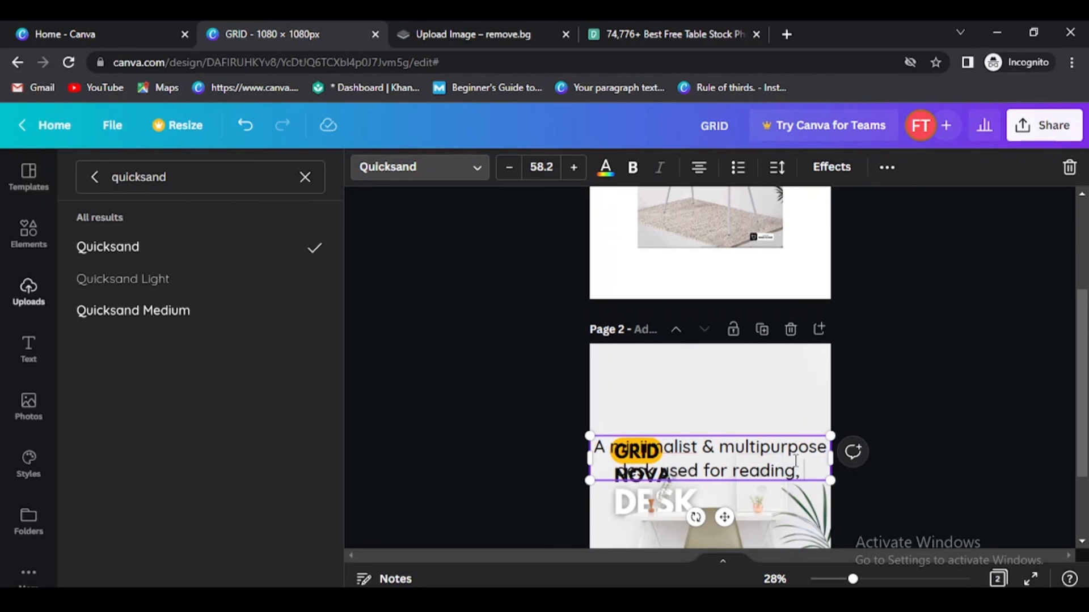
{"action": "type", "text": " diniing"}
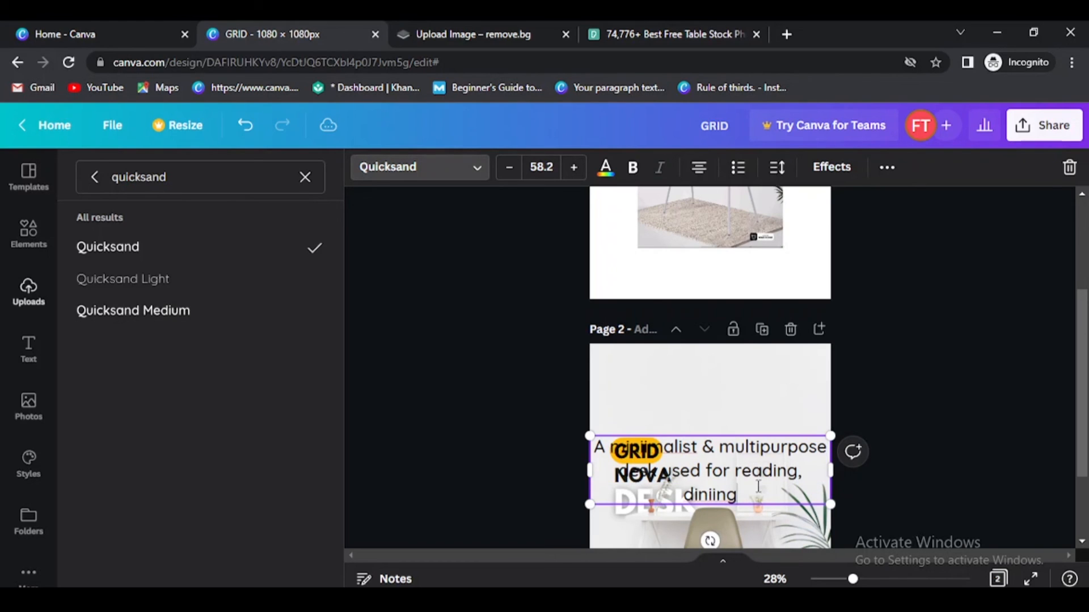
{"action": "left_click", "coordinate": [736, 470]}
{"action": "type", "text": "w"}
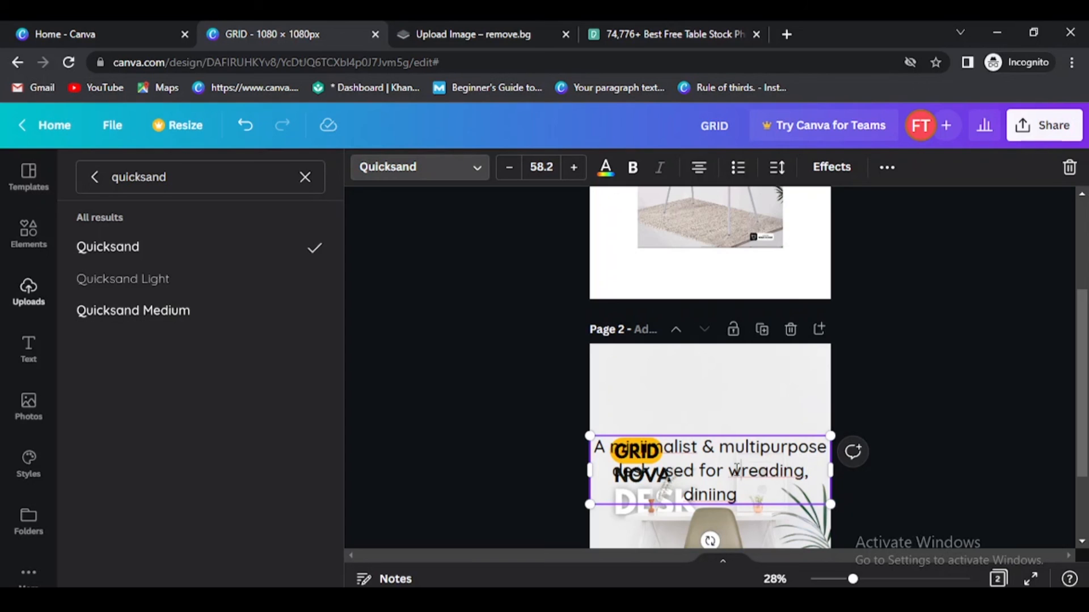
{"action": "type", "text": "orking,"}
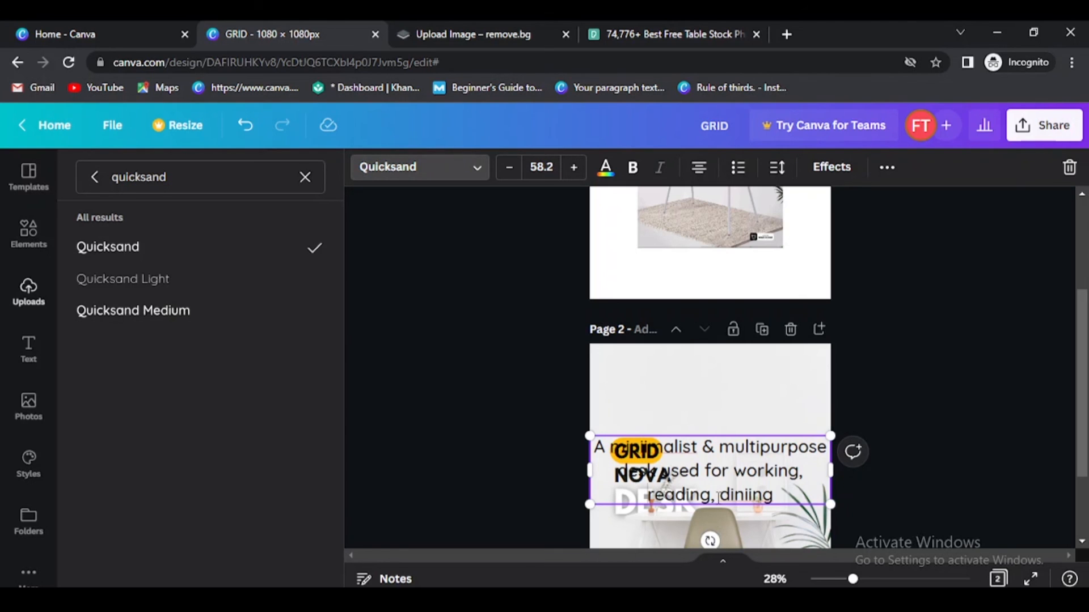
Fit the description above GRID at size 51 and correct its wording to "A minimalist & multipurpose desk used for working, reading and dining".
{"action": "mouse_move", "coordinate": [830, 504]}
{"action": "left_mouse_down"}
{"action": "mouse_move", "coordinate": [791, 493]}
{"action": "mouse_move", "coordinate": [820, 499]}
{"action": "left_mouse_up"}
{"action": "left_click", "coordinate": [976, 461]}
{"action": "left_click_drag", "start_coordinate": [655, 450], "coordinate": [648, 370]}
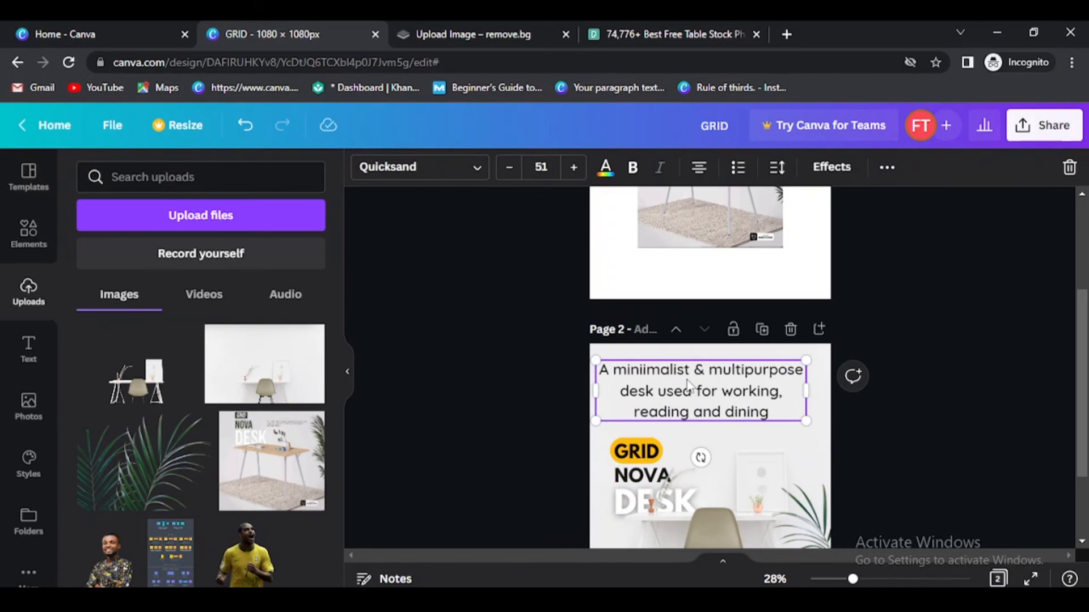
{"action": "left_click", "coordinate": [889, 414]}
{"action": "left_click", "coordinate": [700, 391]}
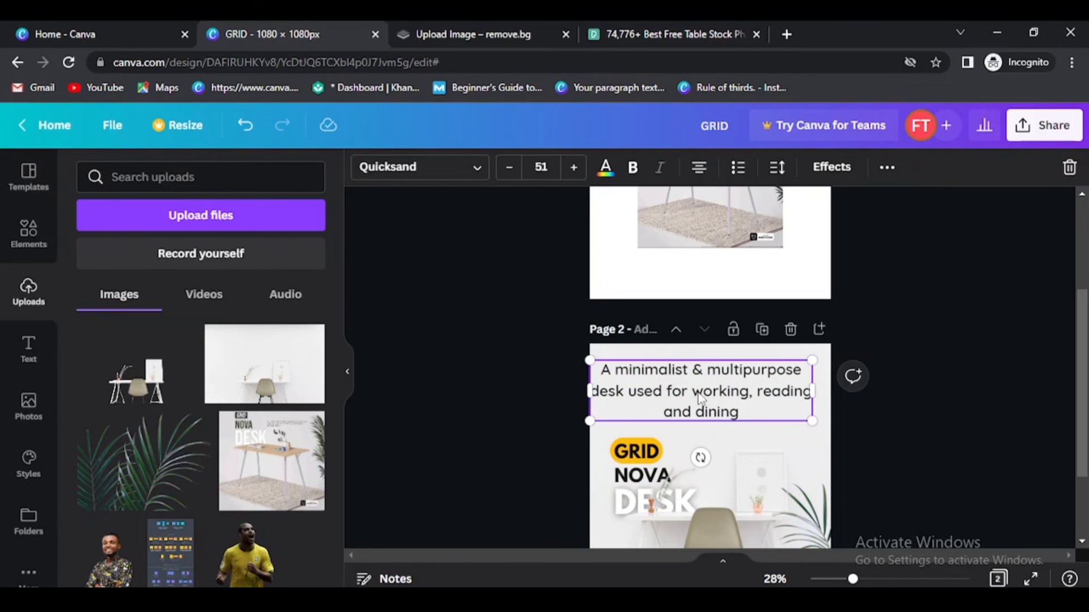
Left-align the description, shrink it to size 20.4 and line it up with the left edge of the GRID text above the pill.
{"action": "left_click", "coordinate": [699, 167]}
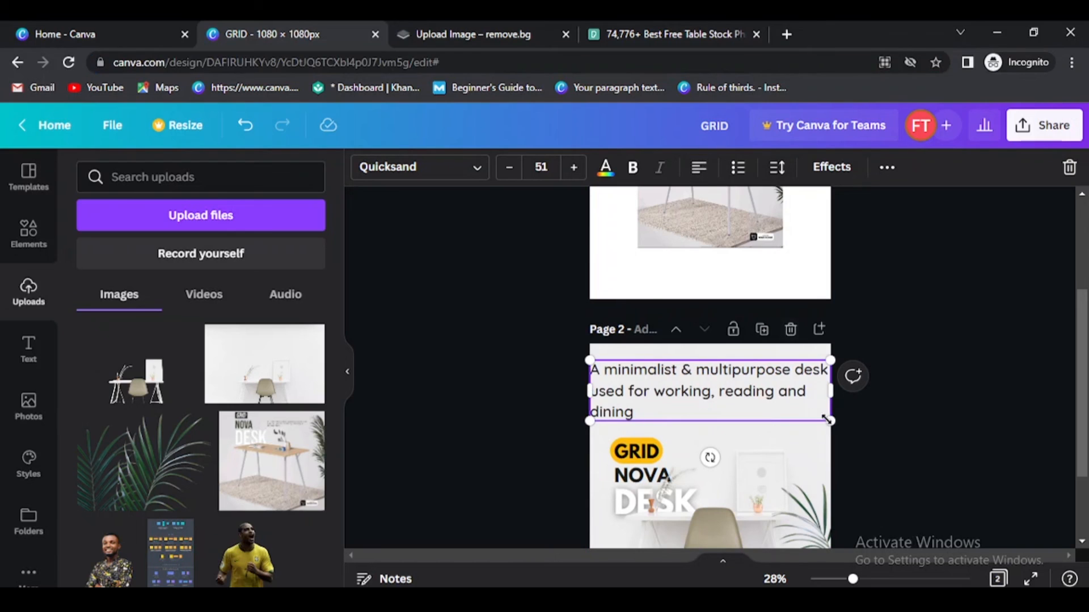
{"action": "left_click_drag", "start_coordinate": [828, 420], "coordinate": [734, 390]}
{"action": "left_click_drag", "start_coordinate": [690, 431], "coordinate": [670, 449]}
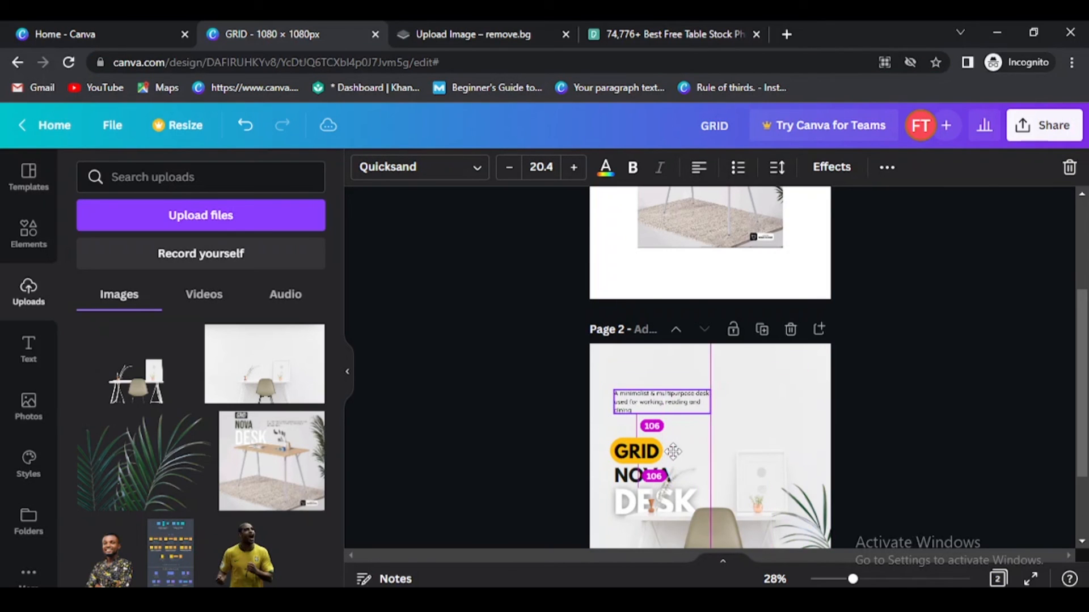
{"action": "left_click", "coordinate": [1040, 364]}
{"action": "scroll", "coordinate": [862, 402], "scroll_direction": "down", "scroll_amount": 2}
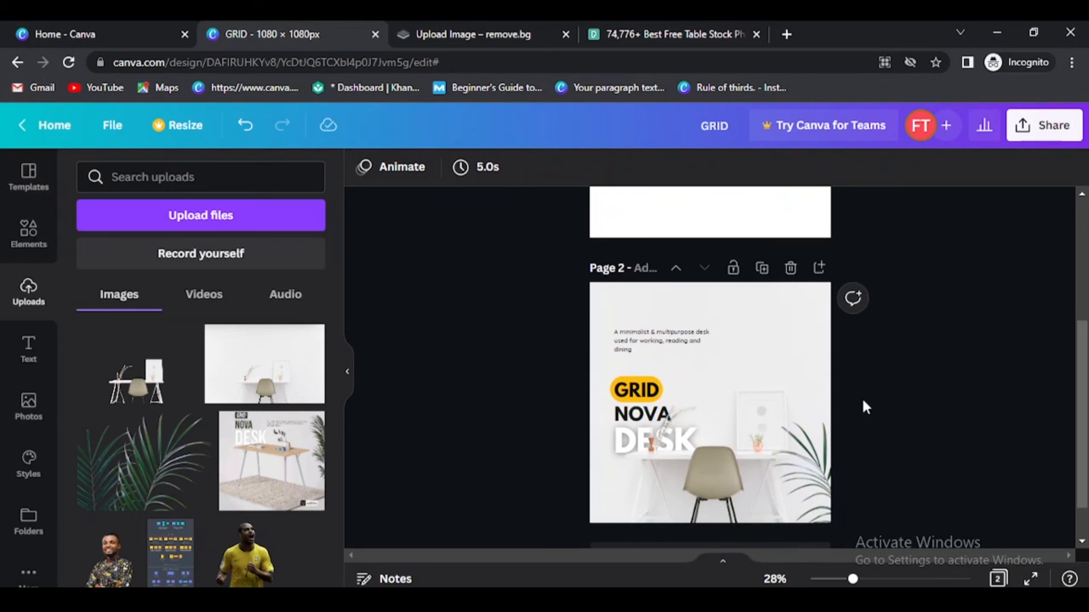